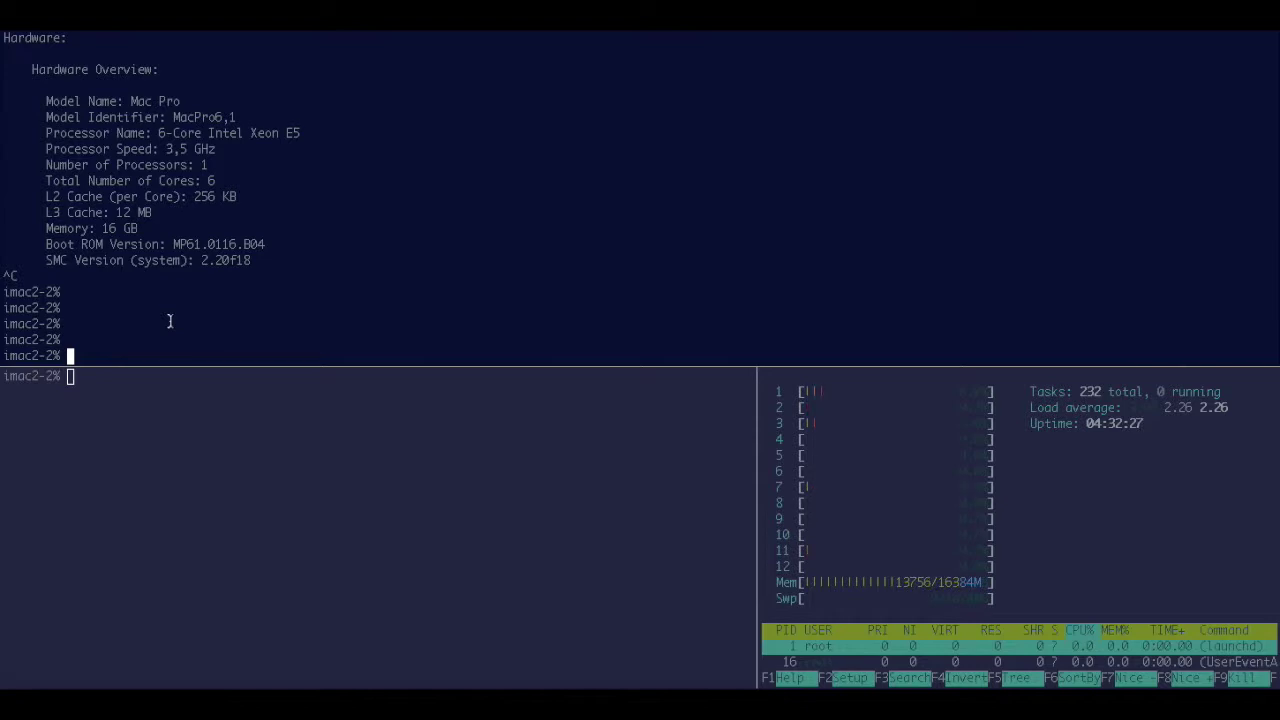
# Print the installed versions with godi -v in the active shell and mhl --version in the empty shell pane
pyautogui.write('godi -v')
pyautogui.press('Return')
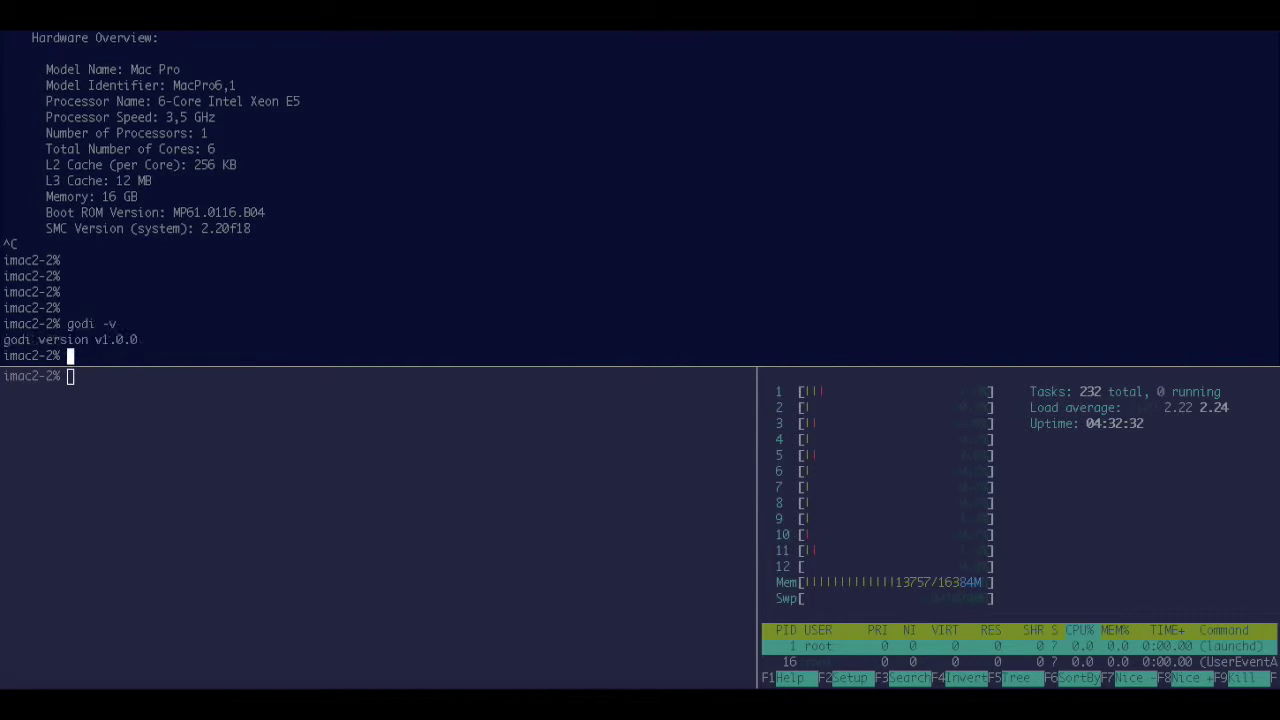
pyautogui.click(229, 437)
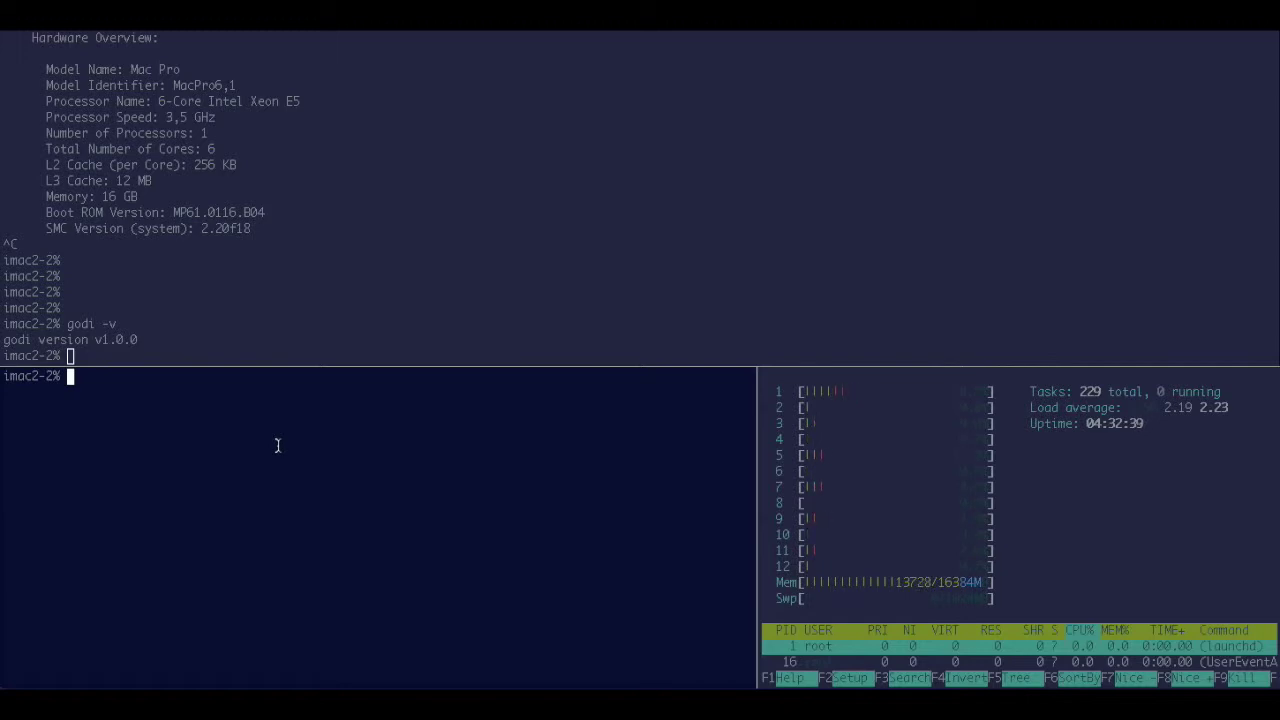
pyautogui.write('mhl --version')
pyautogui.press('Return')
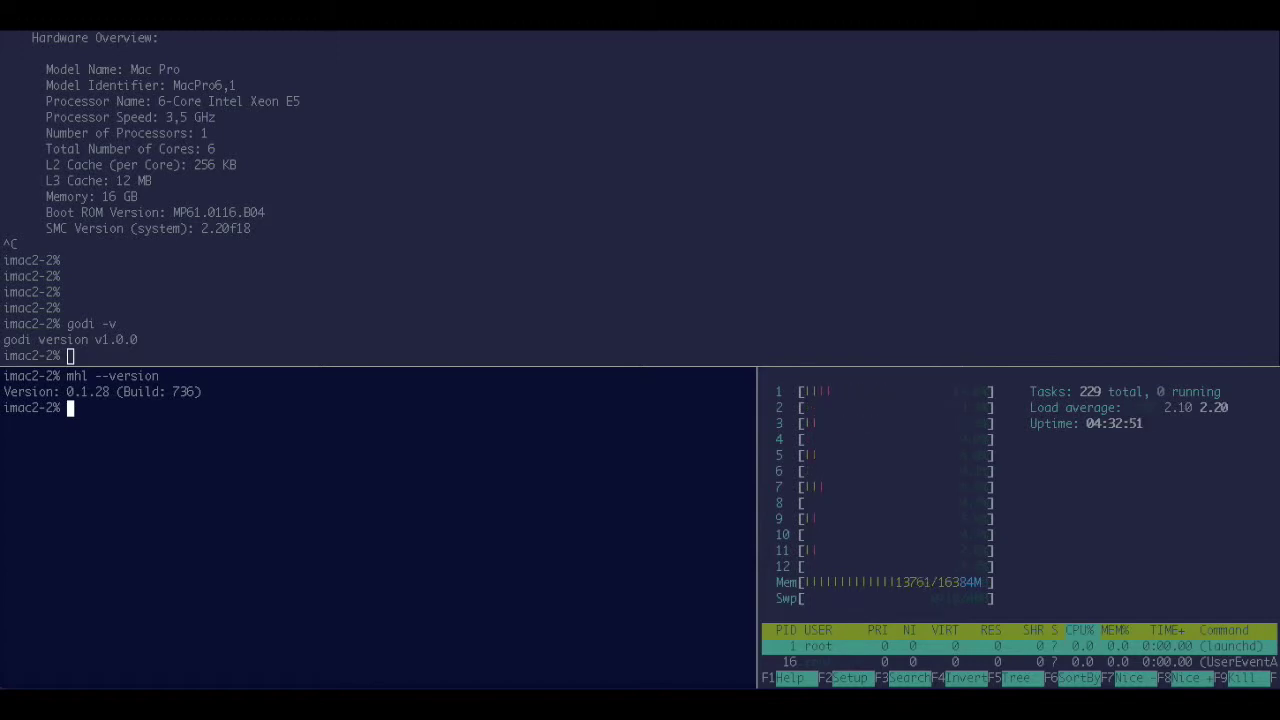
# Enter godi seal . in the godi shell without running it, and run time mhl seal -o . . 2>/dev/null in the mhl shell
pyautogui.click(328, 335)
pyautogui.write('godi seal .')
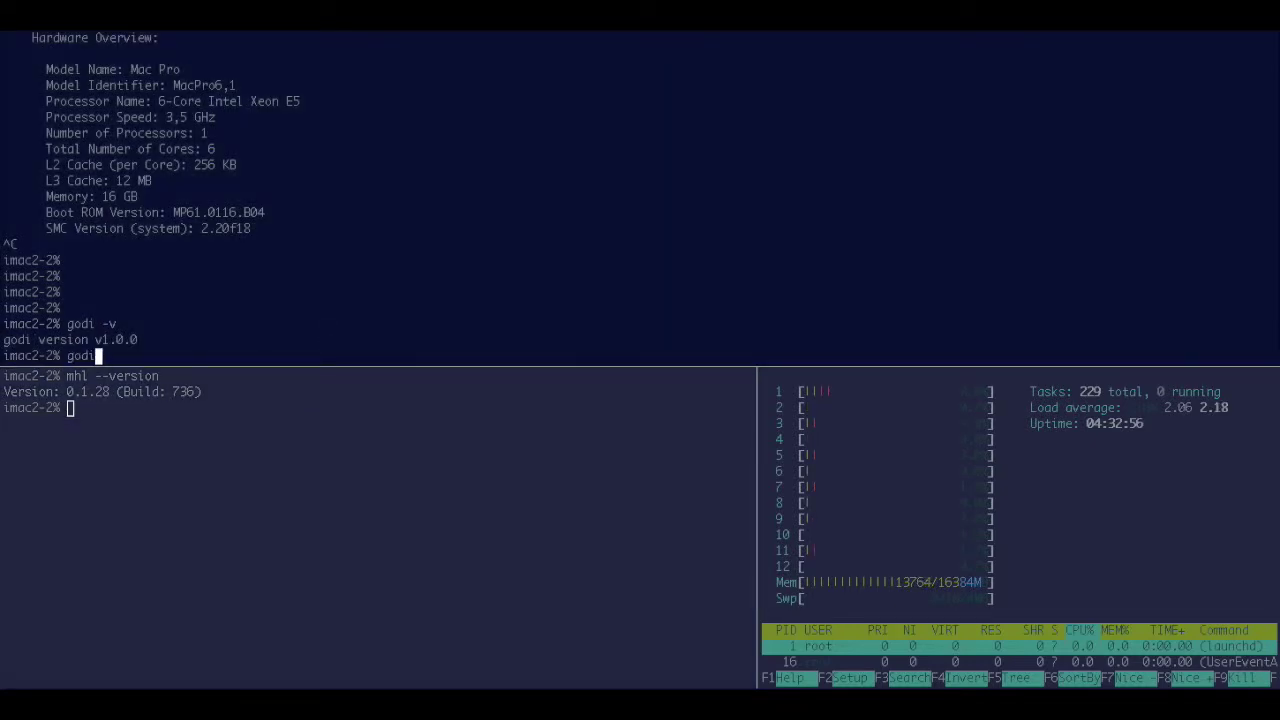
pyautogui.click(219, 517)
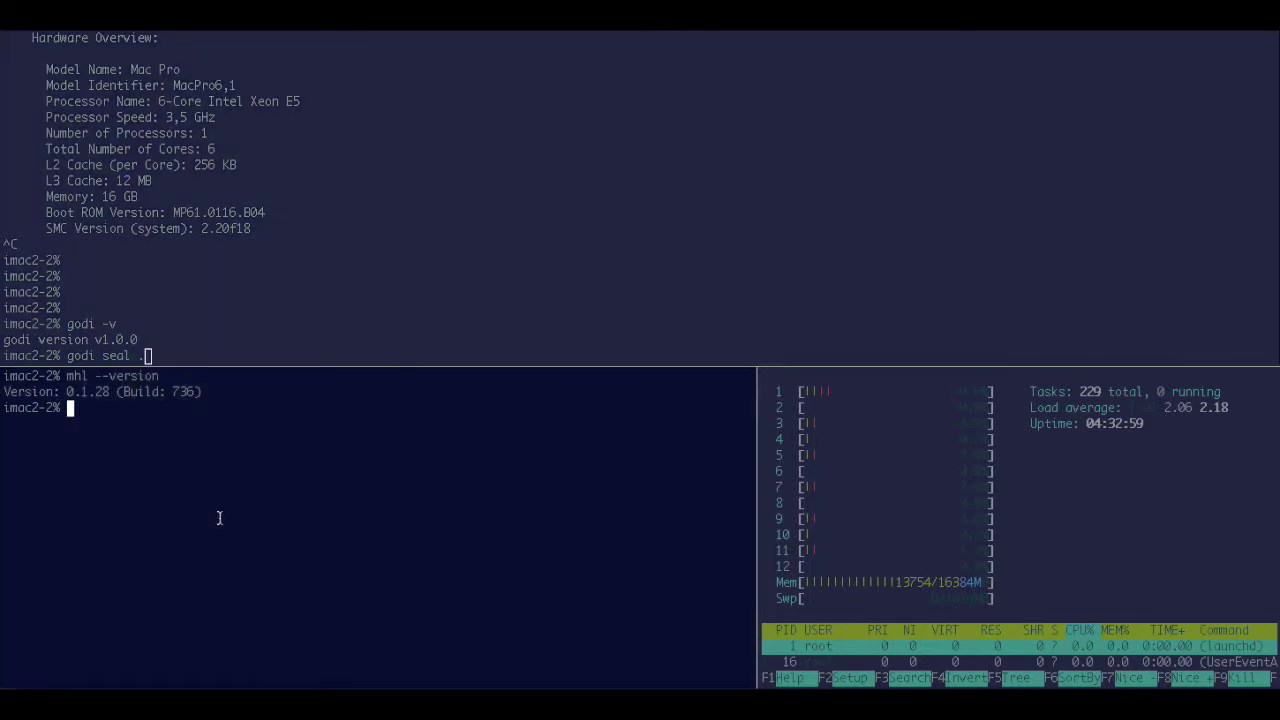
pyautogui.write('mhl seal -')
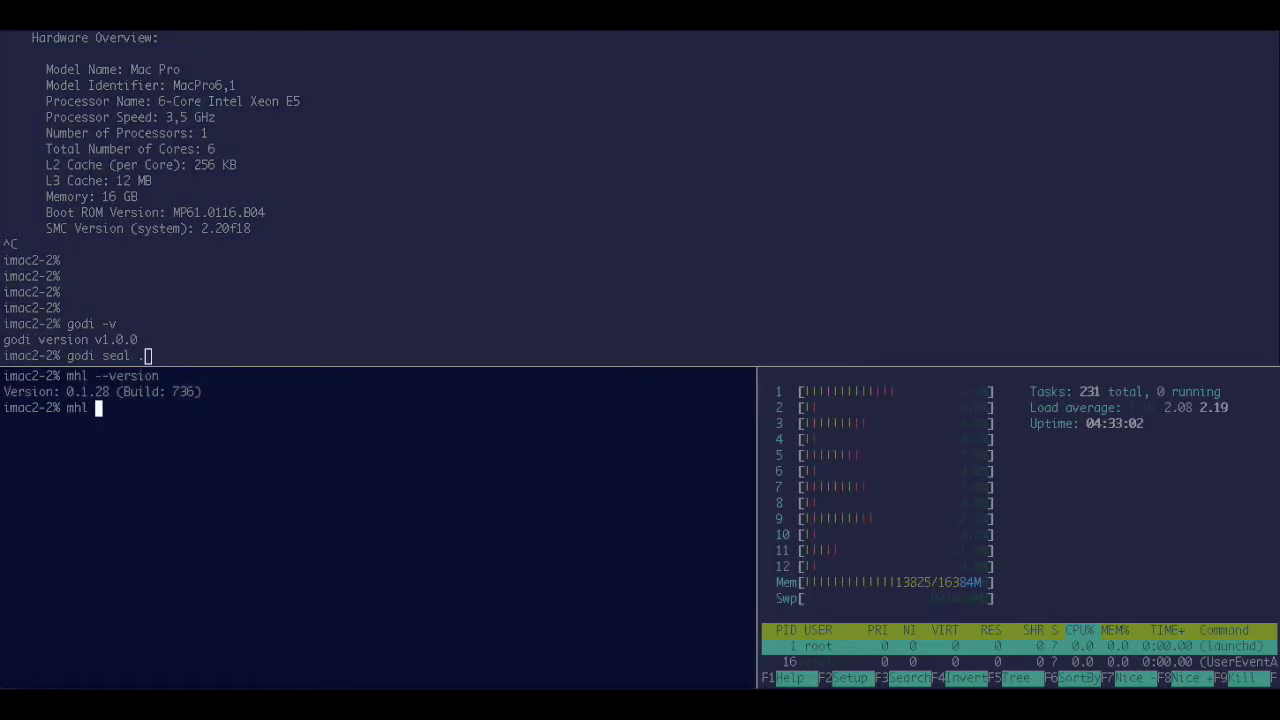
pyautogui.write('o . . 2>/dev/')
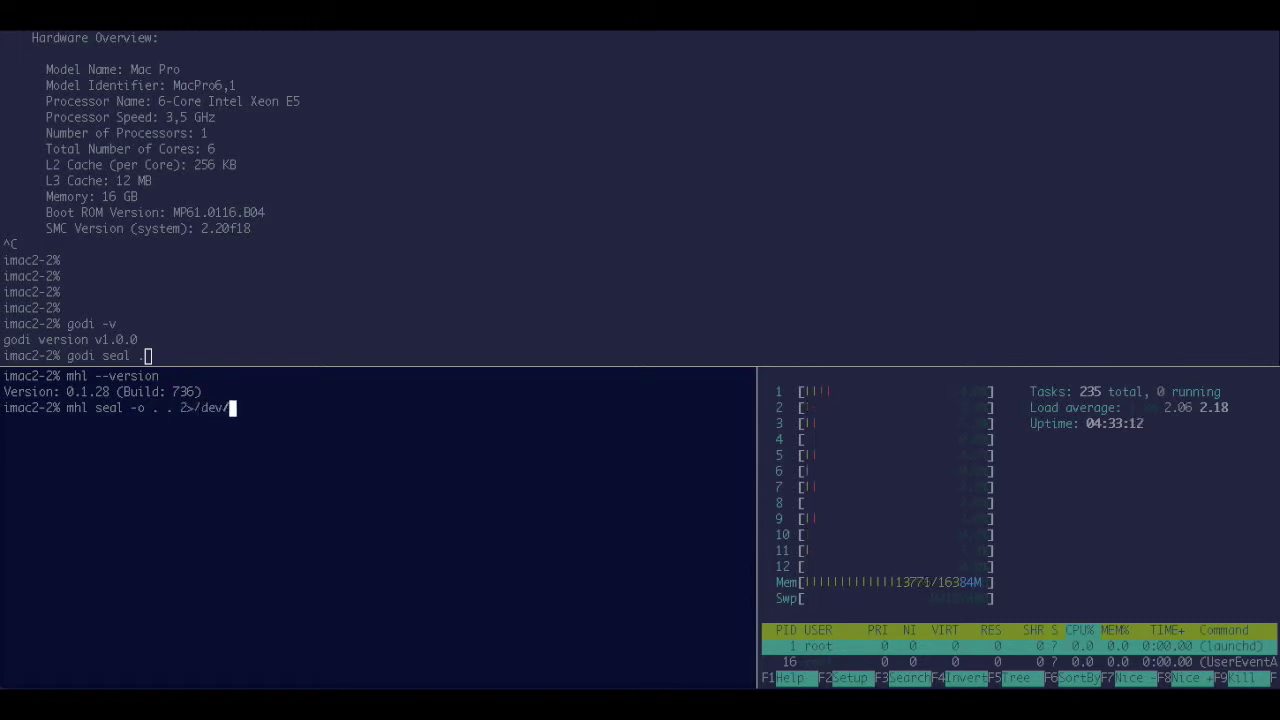
pyautogui.write('null')
pyautogui.hotkey('ctrl', 'a')
pyautogui.write('time')
pyautogui.press('Return')
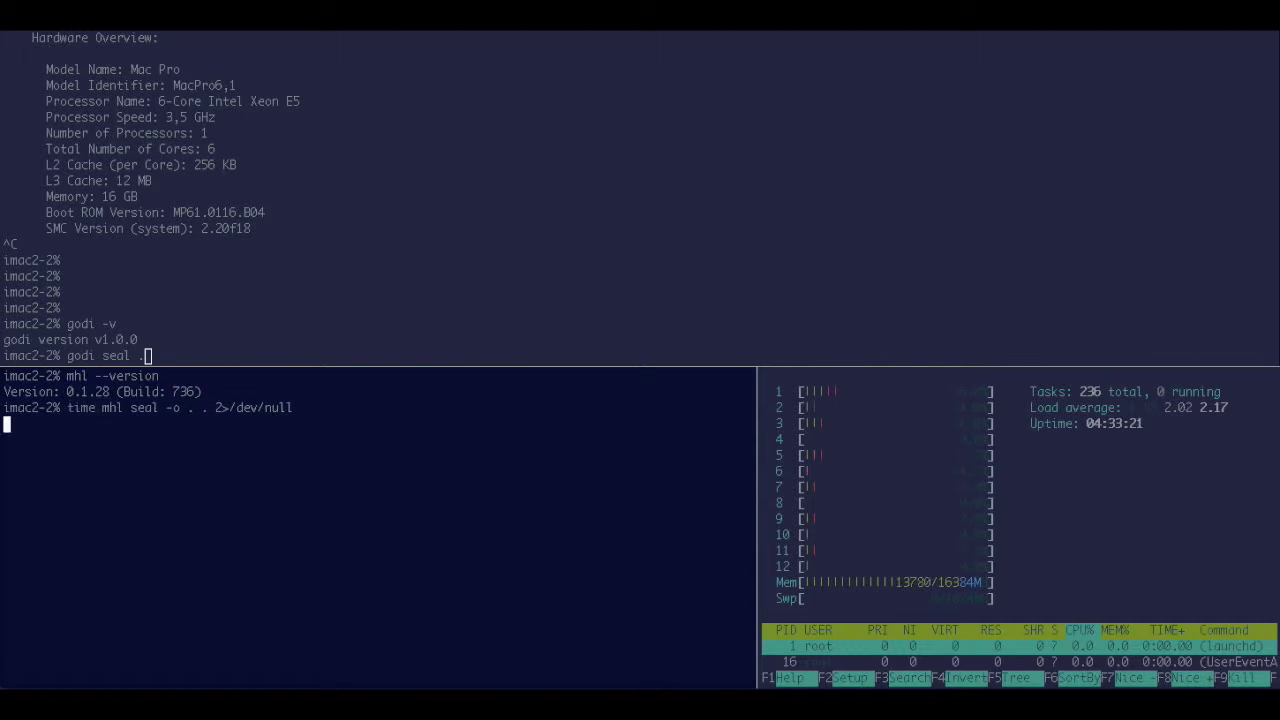
# Run the prepared seal command as time godi seal . and highlight the CPU percentage in its timing output
pyautogui.click(394, 317)
pyautogui.hotkey('ctrl', 'a')
pyautogui.write('time')
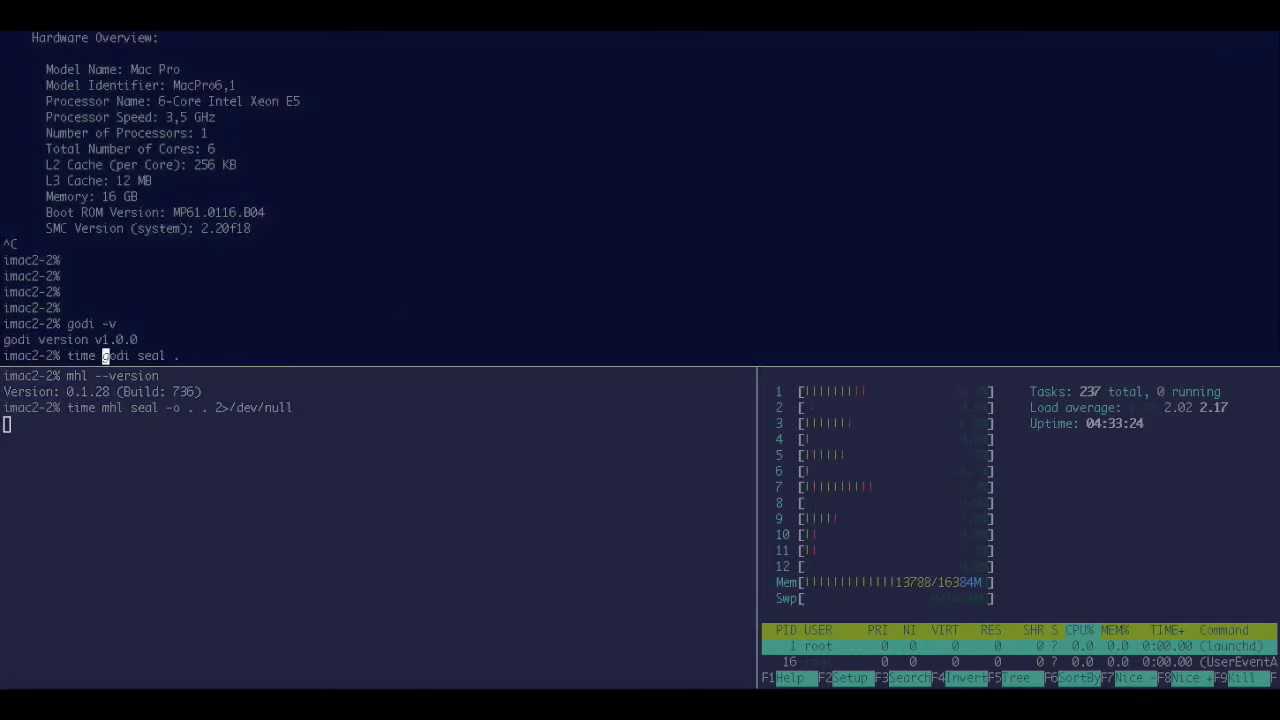
pyautogui.press('Return')
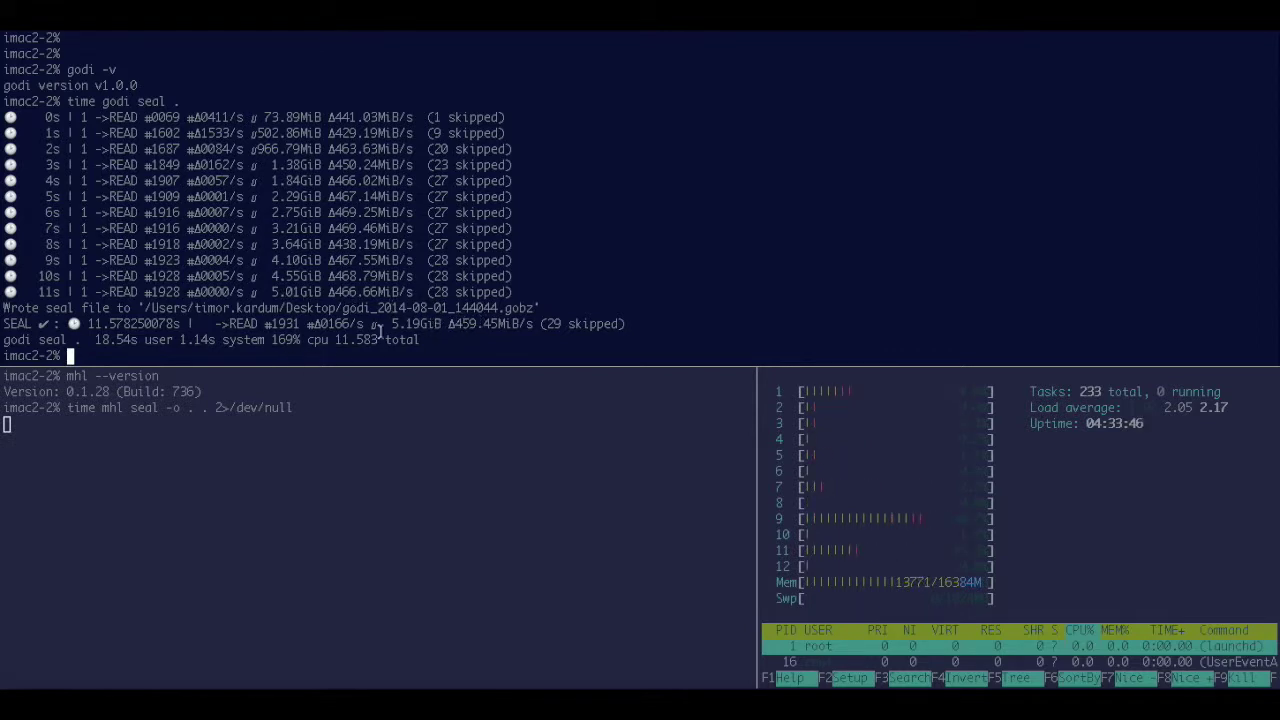
pyautogui.moveTo(273, 333); pyautogui.dragTo(291, 335)
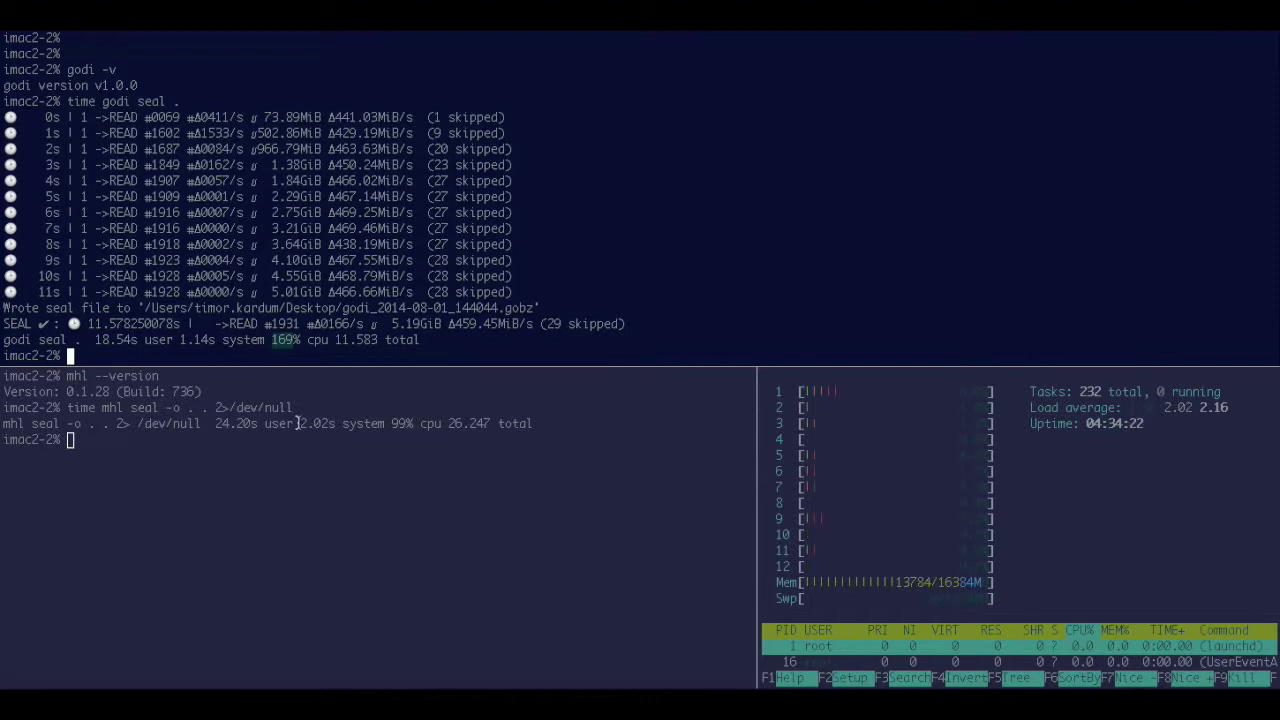
# Recall the timed mhl seal command in its shell and remove both dot arguments after -o
pyautogui.click(296, 423)
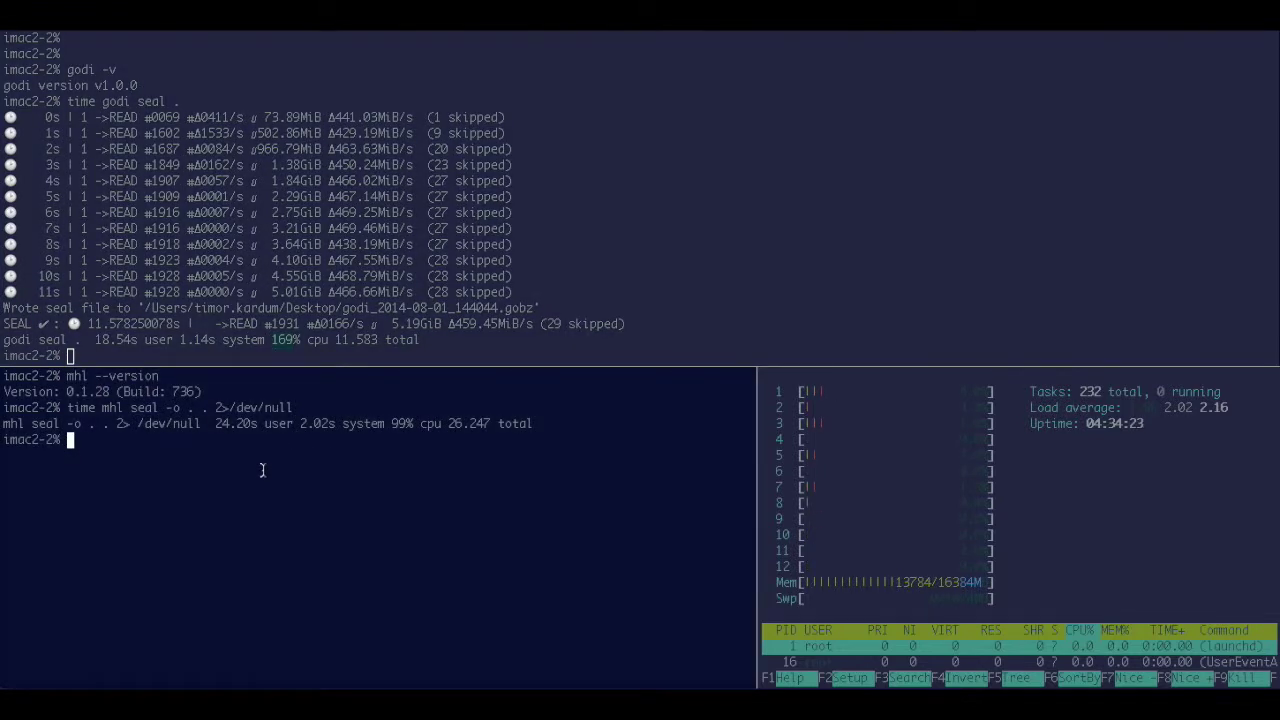
pyautogui.press('Up')
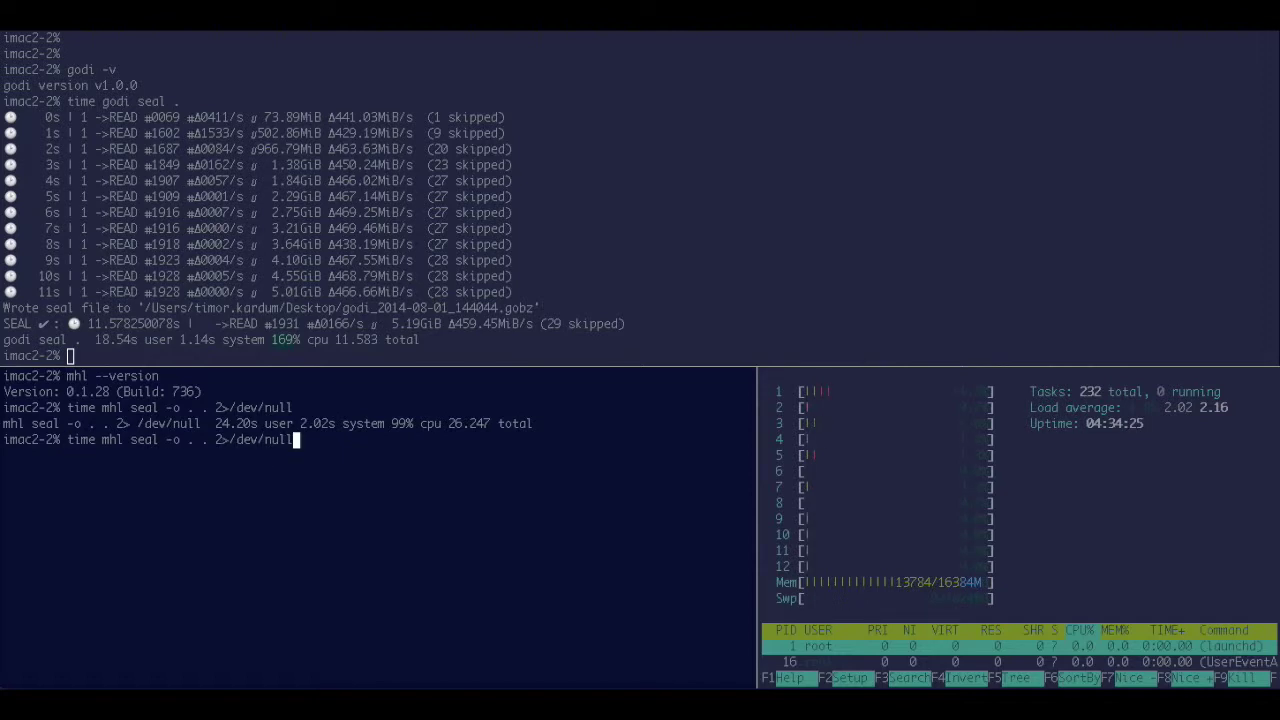
pyautogui.press('Left')
pyautogui.press('Left')
pyautogui.press('Left')
pyautogui.press('Left')
pyautogui.press('Left')
pyautogui.press('Left')
pyautogui.press('Left')
pyautogui.press('Left')
pyautogui.press('Left')
pyautogui.press('Left')
pyautogui.press('Left')
pyautogui.press('Left')
pyautogui.press('Left')
pyautogui.press('Right')
pyautogui.press('Right')
pyautogui.press('BackSpace')
pyautogui.press('BackSpace')
pyautogui.press('BackSpace')
pyautogui.press('BackSpace')
pyautogui.press('Left')
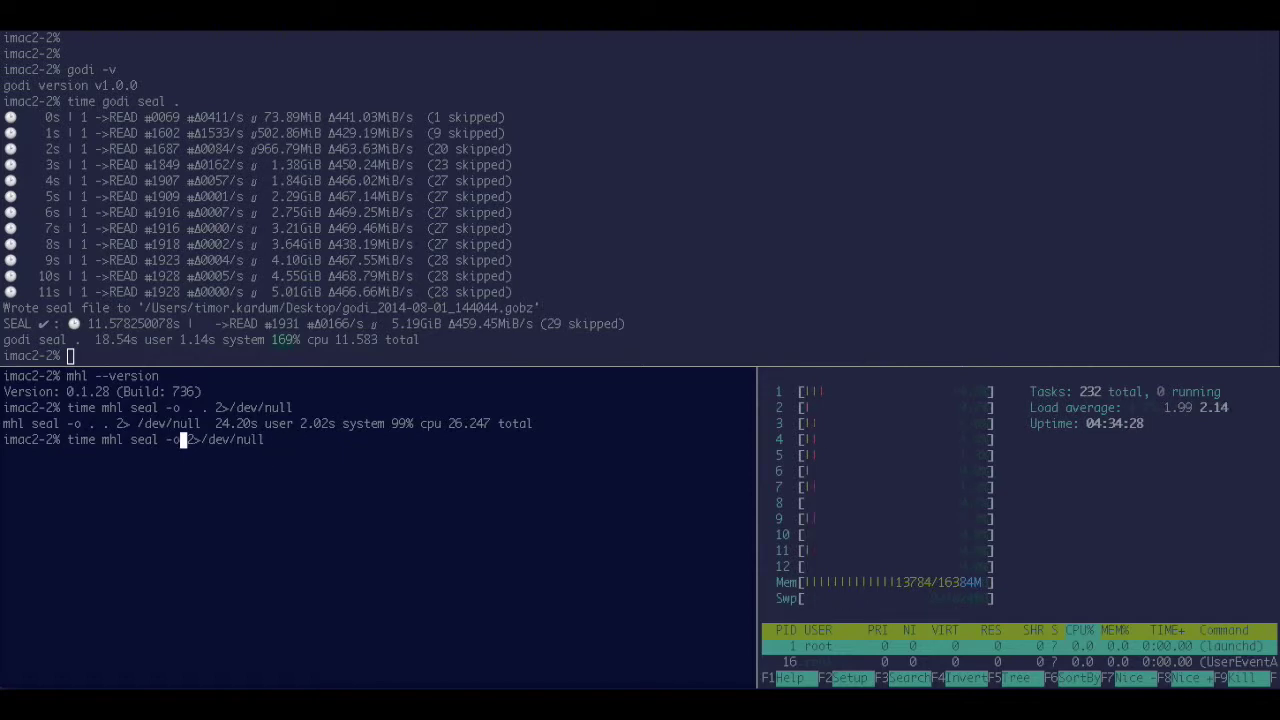
# Run the recalled command as time mhl verify -f Desktop_2014-08-01_124042.mhl 2>/dev/null and print its exit status with echo $?
pyautogui.press('BackSpace')
pyautogui.press('BackSpace')
pyautogui.press('BackSpace')
pyautogui.press('BackSpace')
pyautogui.press('BackSpace')
pyautogui.press('BackSpace')
pyautogui.press('BackSpace')
pyautogui.write('veri')
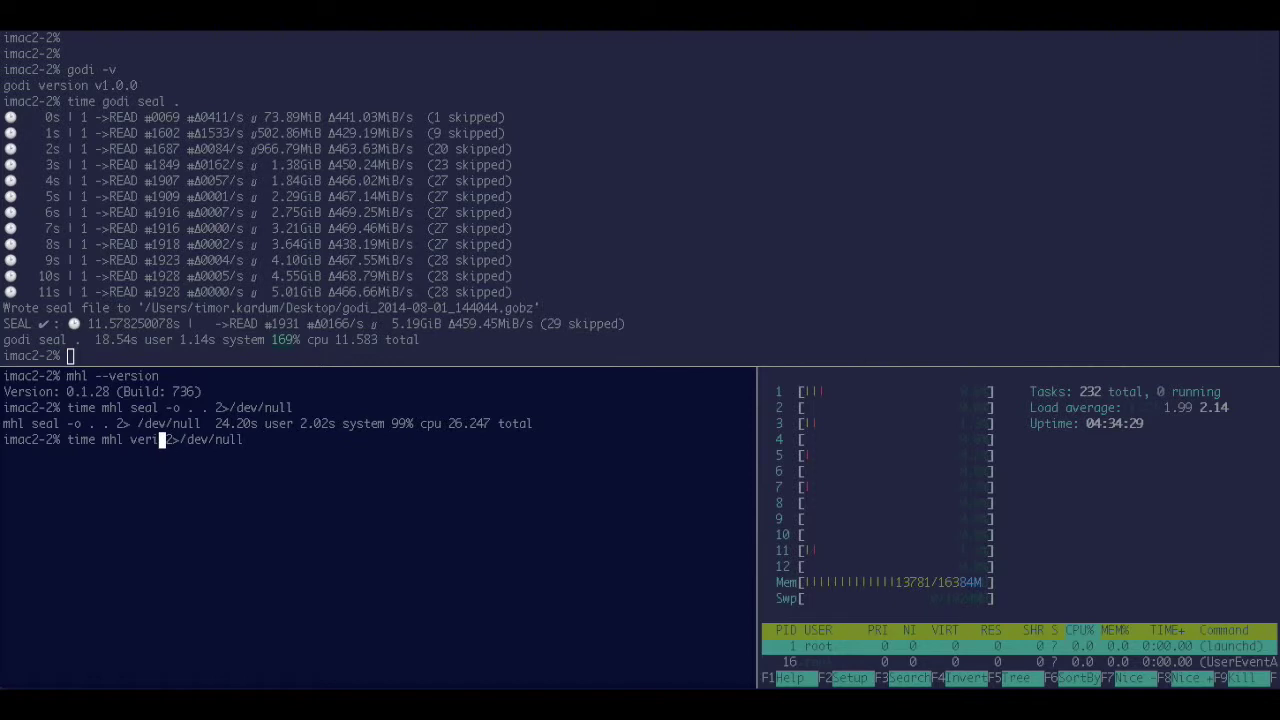
pyautogui.write('fy -f ')
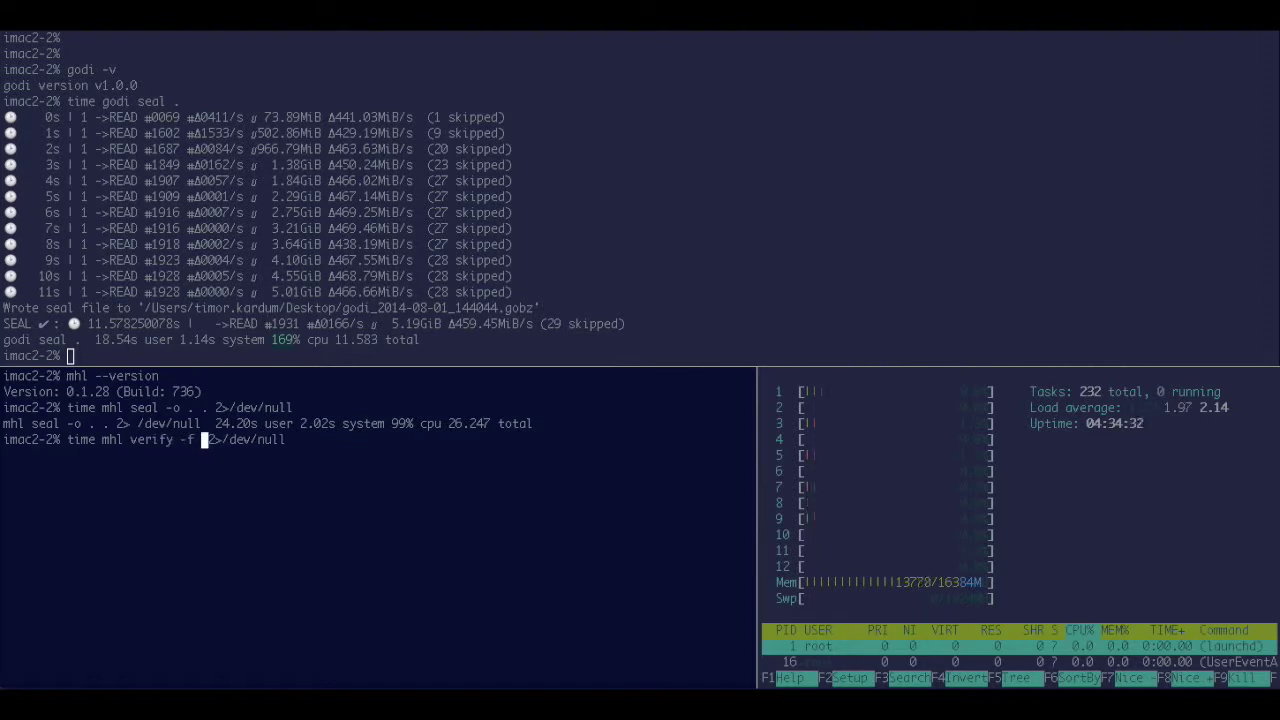
pyautogui.write('Desk')
pyautogui.press('Tab')
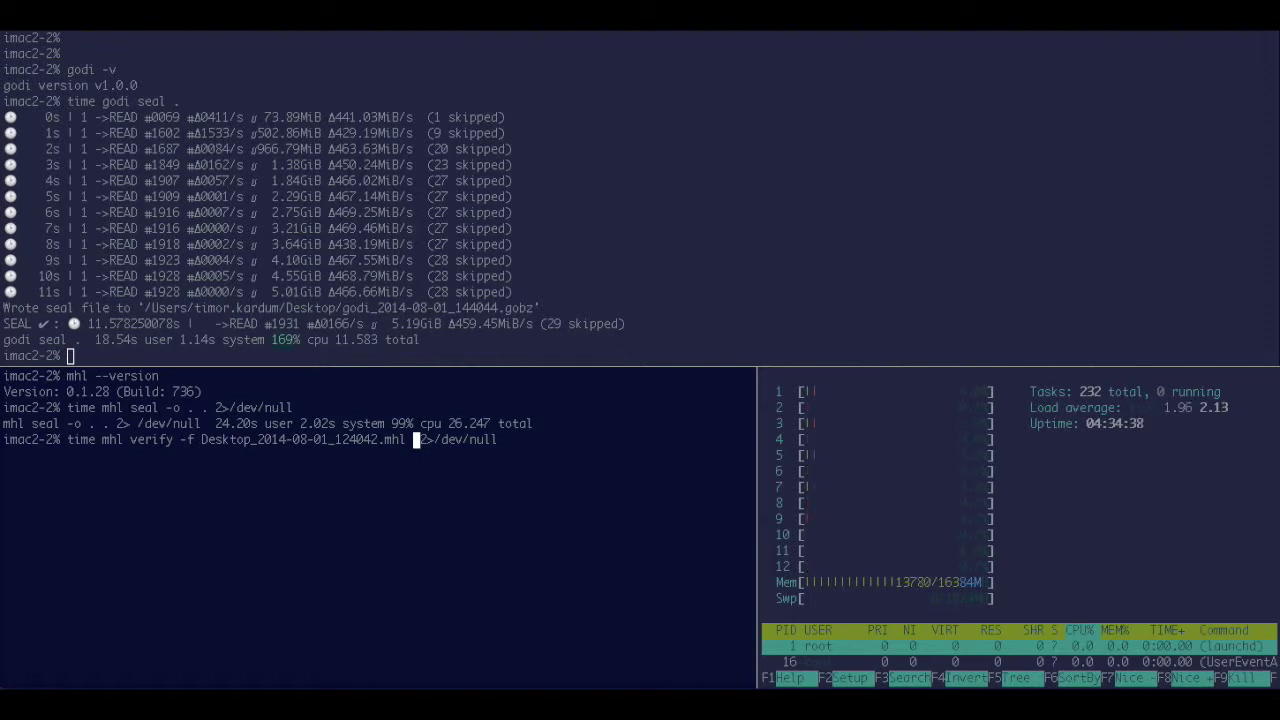
pyautogui.press('Return')
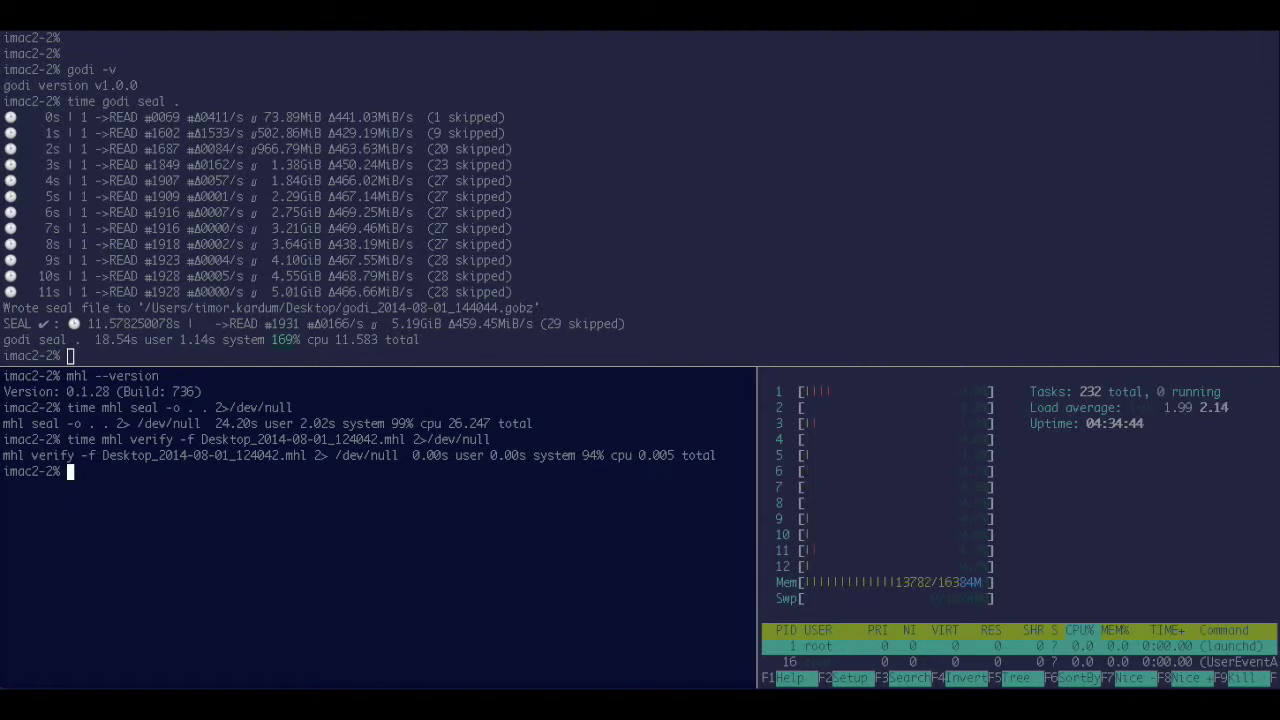
pyautogui.write('echo $?')
pyautogui.press('Return')
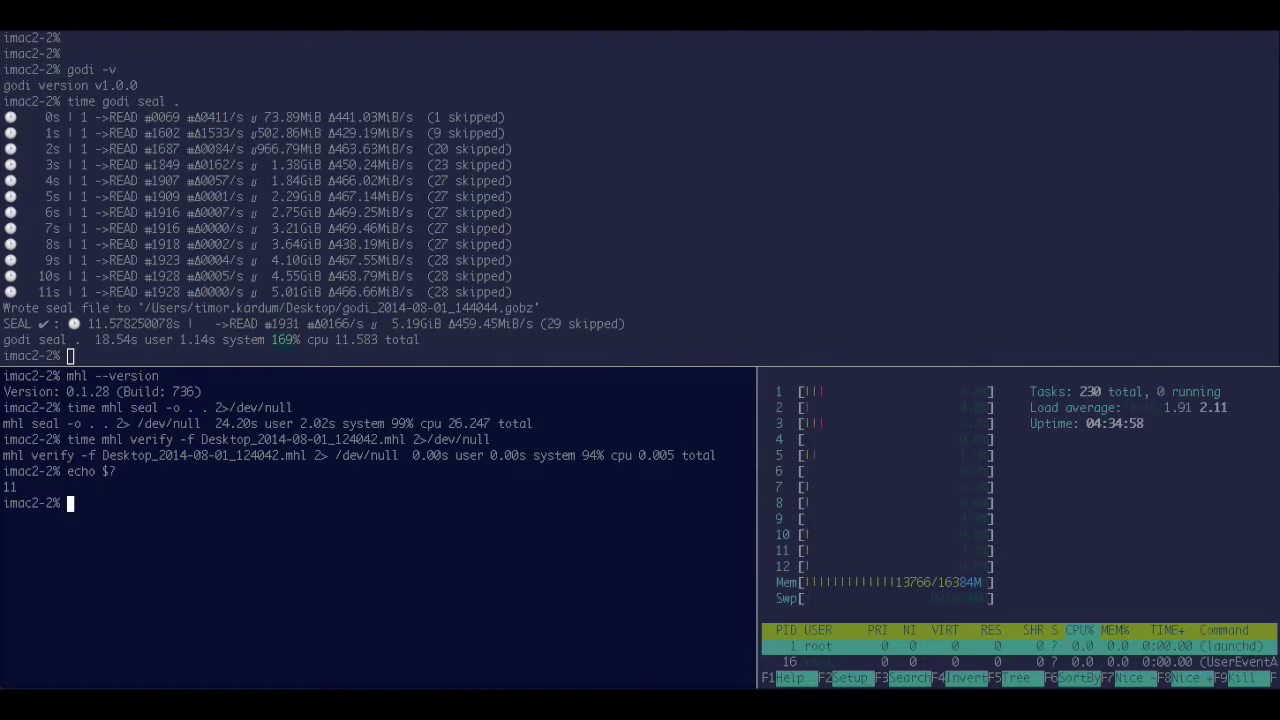
pyautogui.write('"file & f')
pyautogui.write('ello.ext')
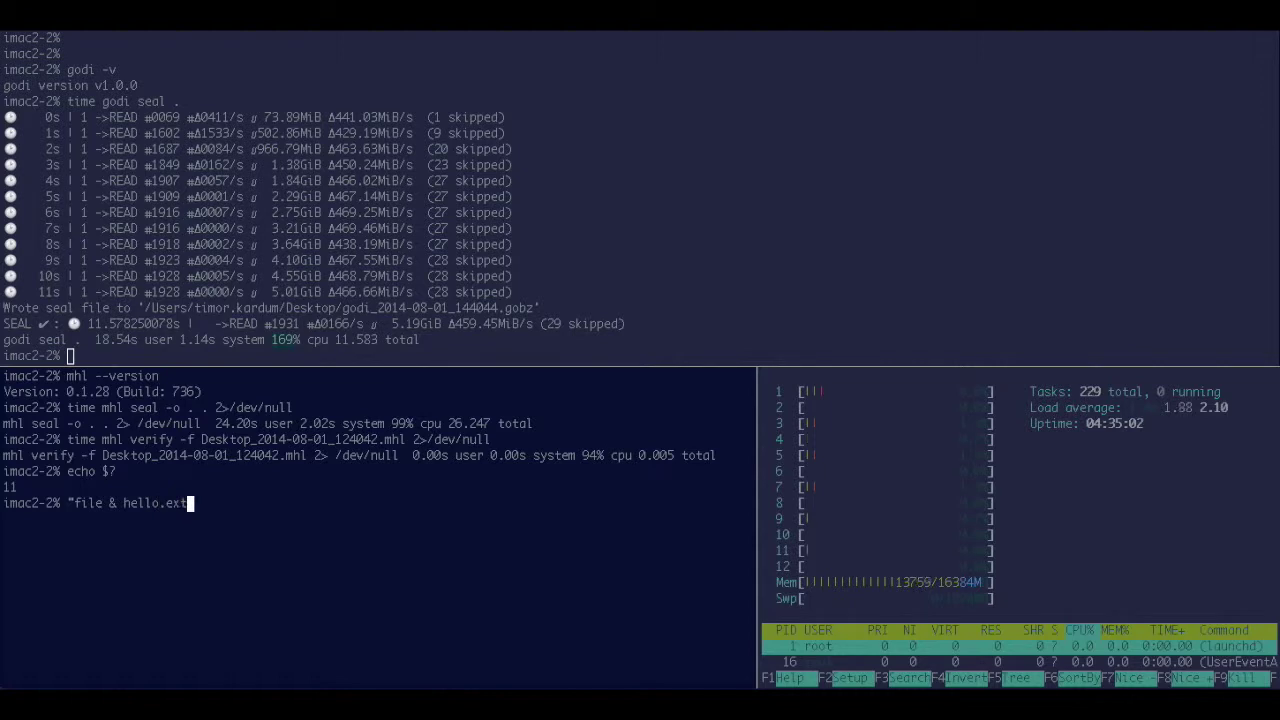
pyautogui.write('"')
pyautogui.press('BackSpace')
pyautogui.press('BackSpace')
pyautogui.press('BackSpace')
pyautogui.press('BackSpace')
pyautogui.press('BackSpace')
pyautogui.press('BackSpace')
pyautogui.press('BackSpace')
pyautogui.press('BackSpace')
pyautogui.press('BackSpace')
pyautogui.press('BackSpace')
pyautogui.press('BackSpace')
pyautogui.press('BackSpace')
pyautogui.press('BackSpace')
pyautogui.press('BackSpace')
pyautogui.press('BackSpace')
pyautogui.press('BackSpace')
pyautogui.press('BackSpace')
pyautogui.press('BackSpace')
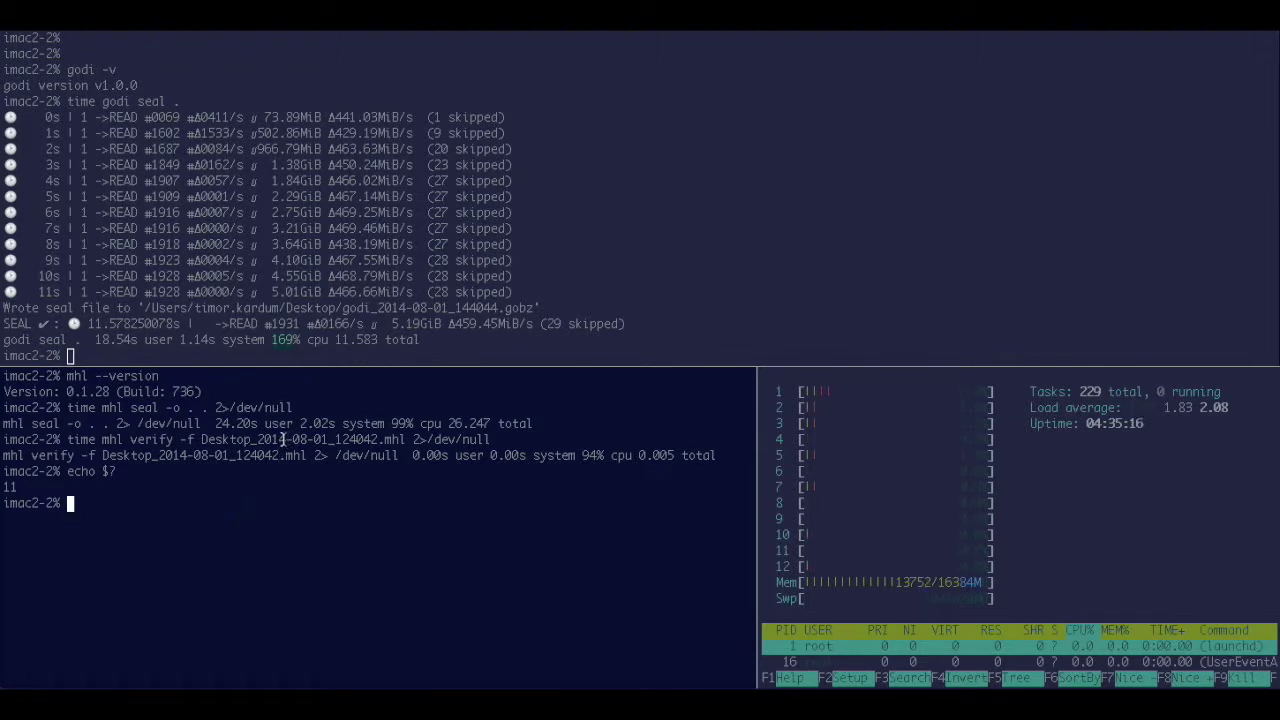
# Highlight the .mhl file name in the mhl shell, and run godi seal godi_2014-08-01_144044.gobz in the godi shell
pyautogui.doubleClick(283, 440)
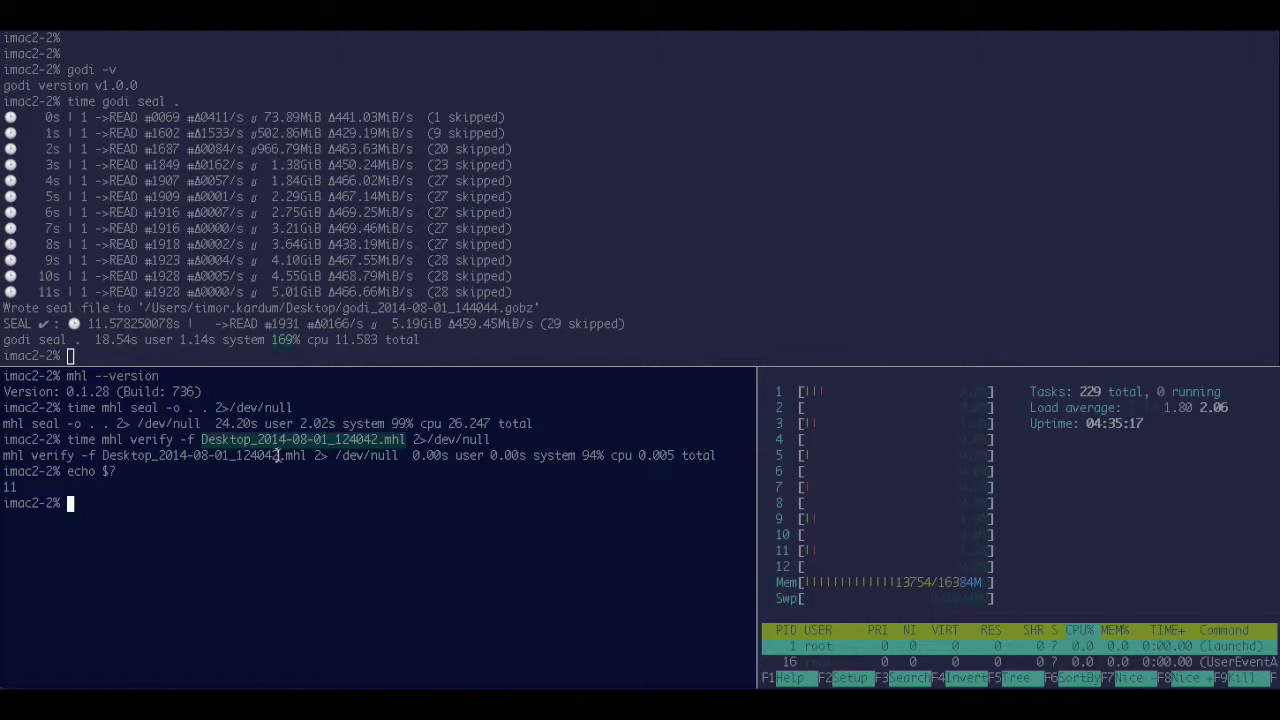
pyautogui.click(279, 292)
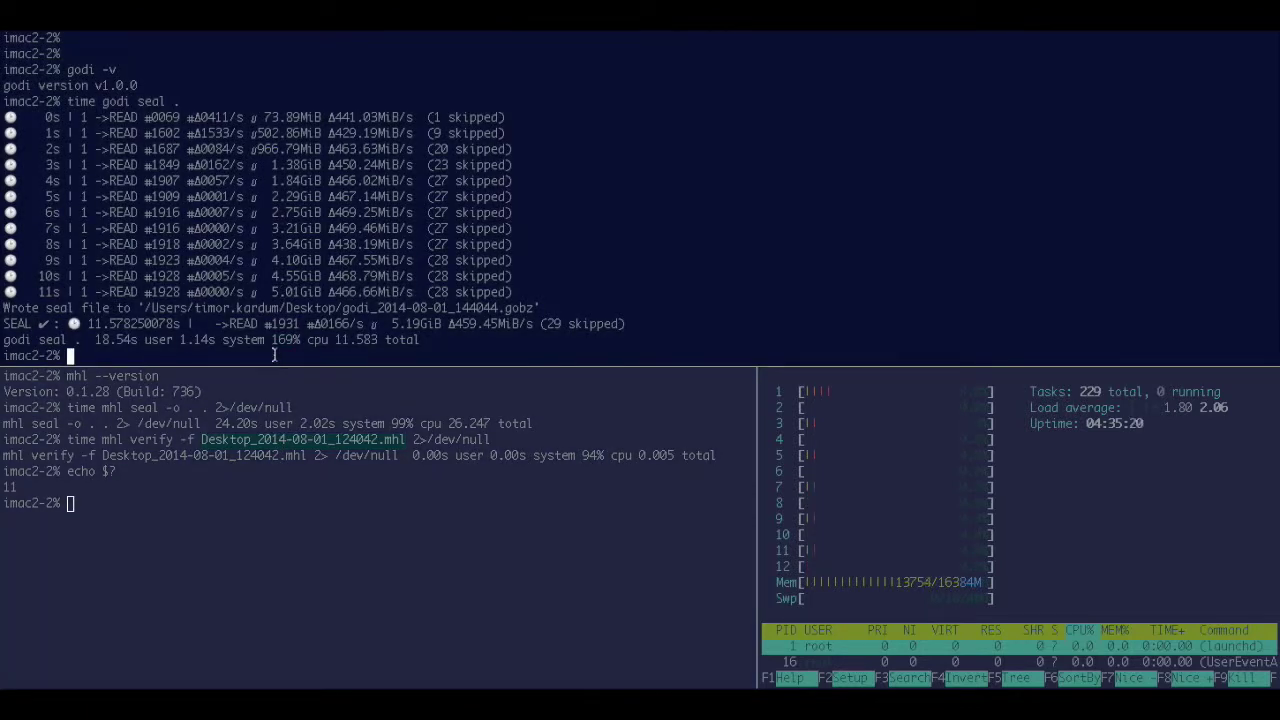
pyautogui.write('godi seal godi')
pyautogui.press('Tab')
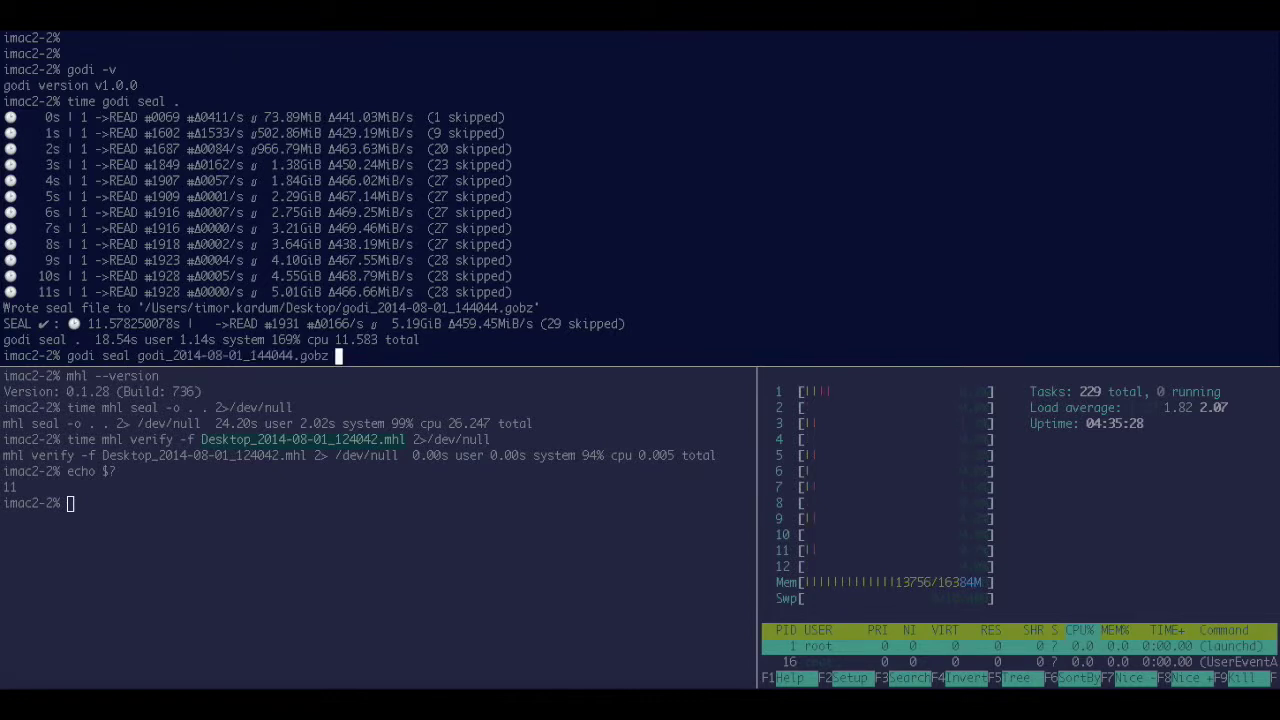
pyautogui.press('Return')
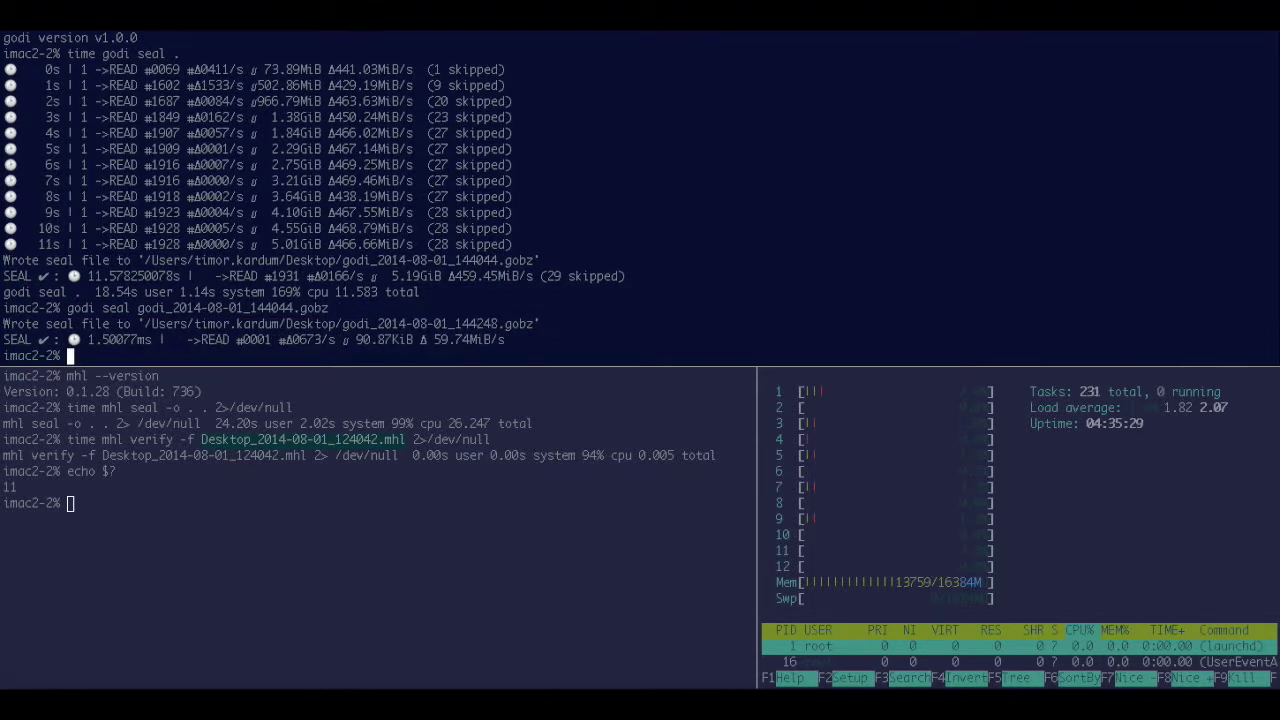
# Run the last godi command with verify instead of seal on godi_2014-08-01_144044.gobz, and highlight the file count in the result
pyautogui.press('Up')
pyautogui.hotkey('alt', 'b')
pyautogui.hotkey('ctrl', 'a')
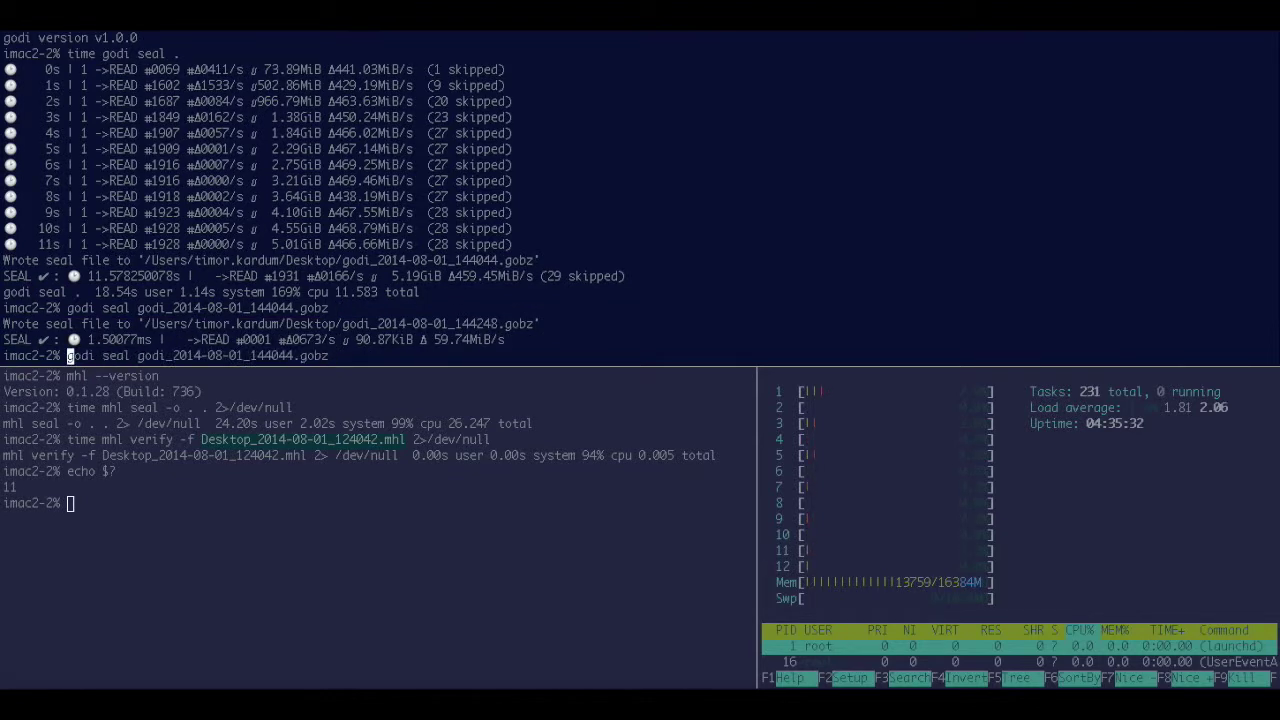
pyautogui.hotkey('alt', 'f')
pyautogui.hotkey('alt', 'f')
pyautogui.hotkey('ctrl', 'w')
pyautogui.write('verify')
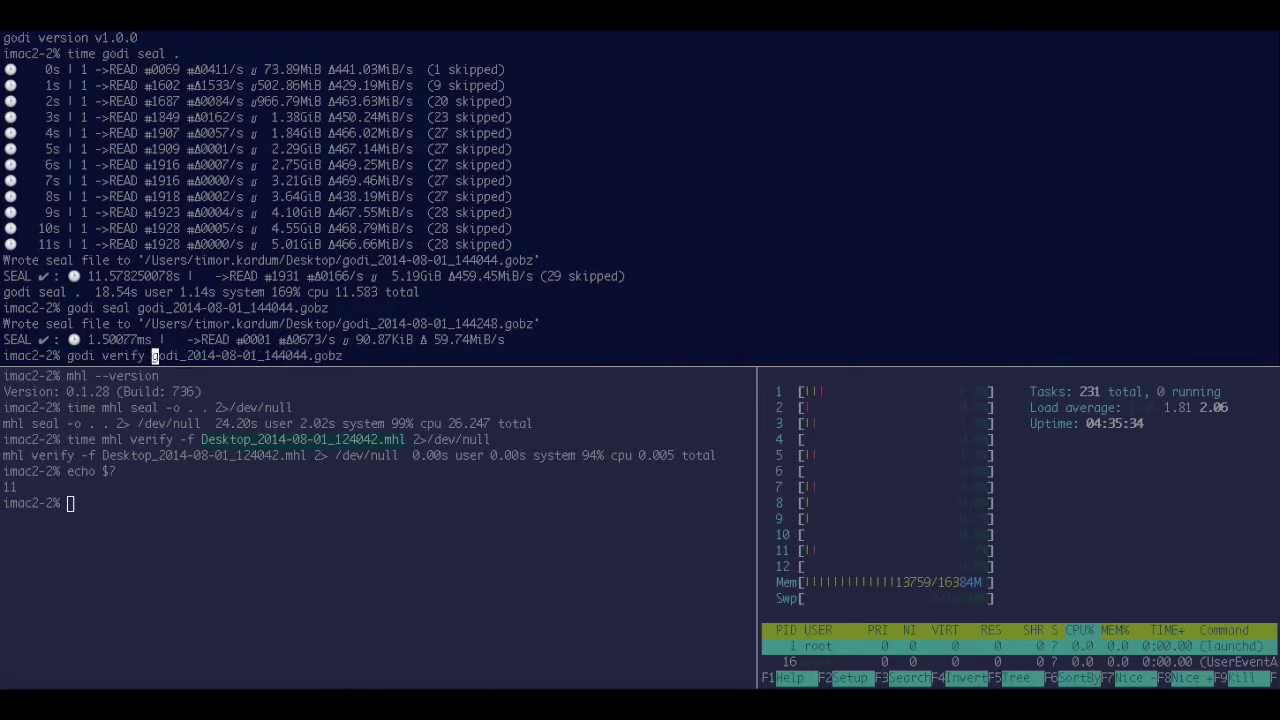
pyautogui.press('Return')
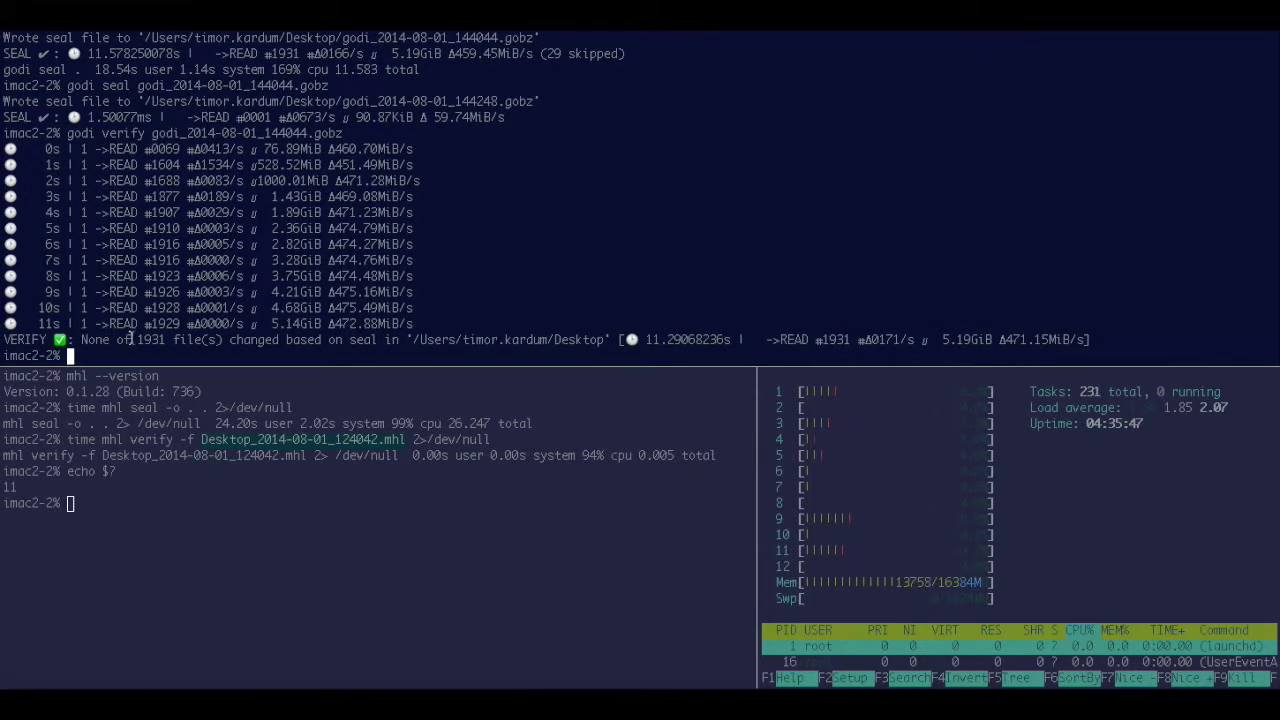
pyautogui.doubleClick(154, 340)
# Recall the godi verify command and prefix it with time
pyautogui.press('Up')
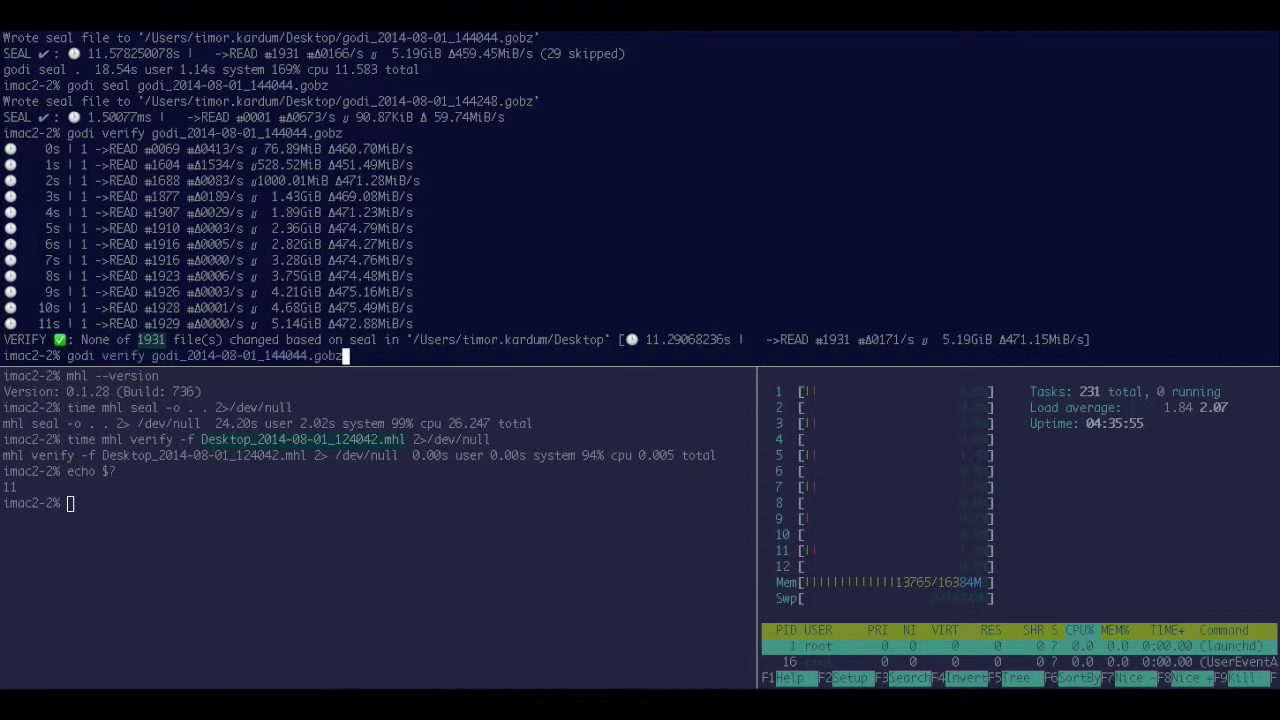
pyautogui.hotkey('ctrl', 'a')
pyautogui.write('time')
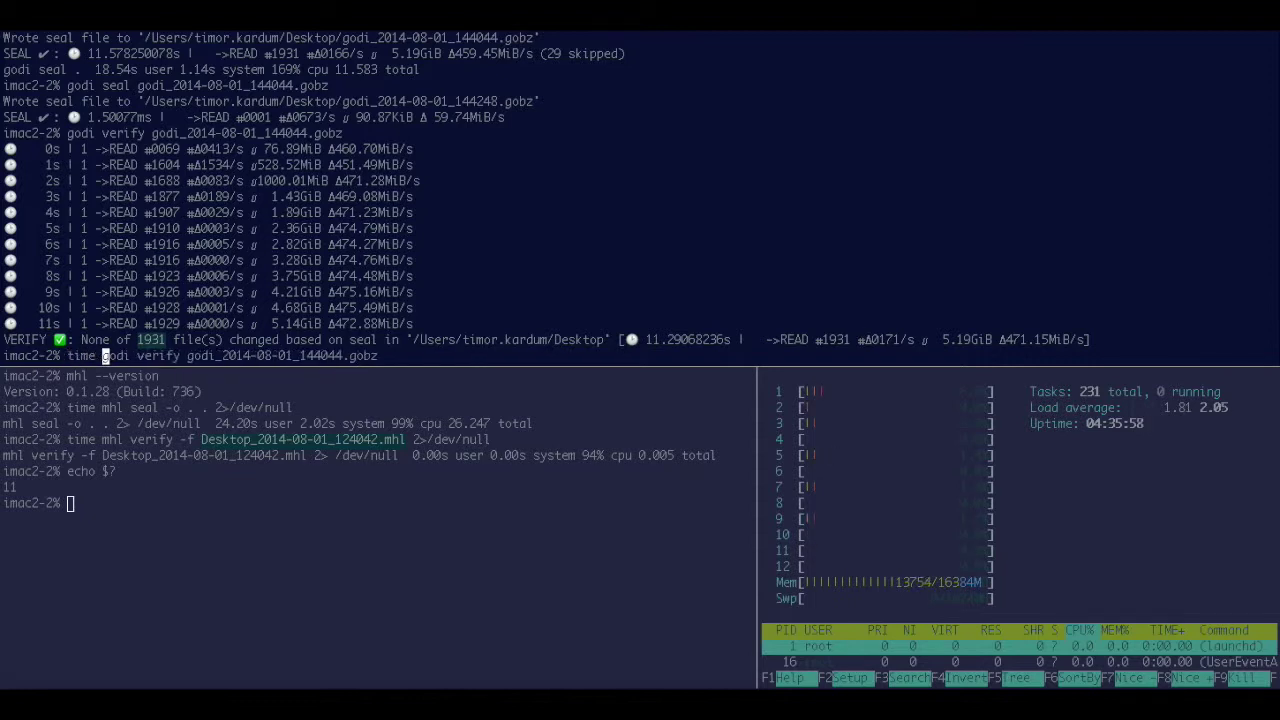
# Insert the option -spid 8 before verify, run the timed command, and highlight the start of its progress output
pyautogui.hotkey('ctrl', 'e')
pyautogui.hotkey('alt', 'b')
pyautogui.hotkey('alt', 'b')
pyautogui.hotkey('alt', 'b')
pyautogui.hotkey('alt', 'b')
pyautogui.hotkey('alt', 'f')
pyautogui.press('Right')
pyautogui.press('Right')
pyautogui.press('Right')
pyautogui.press('Right')
pyautogui.press('Right')
pyautogui.write('-')
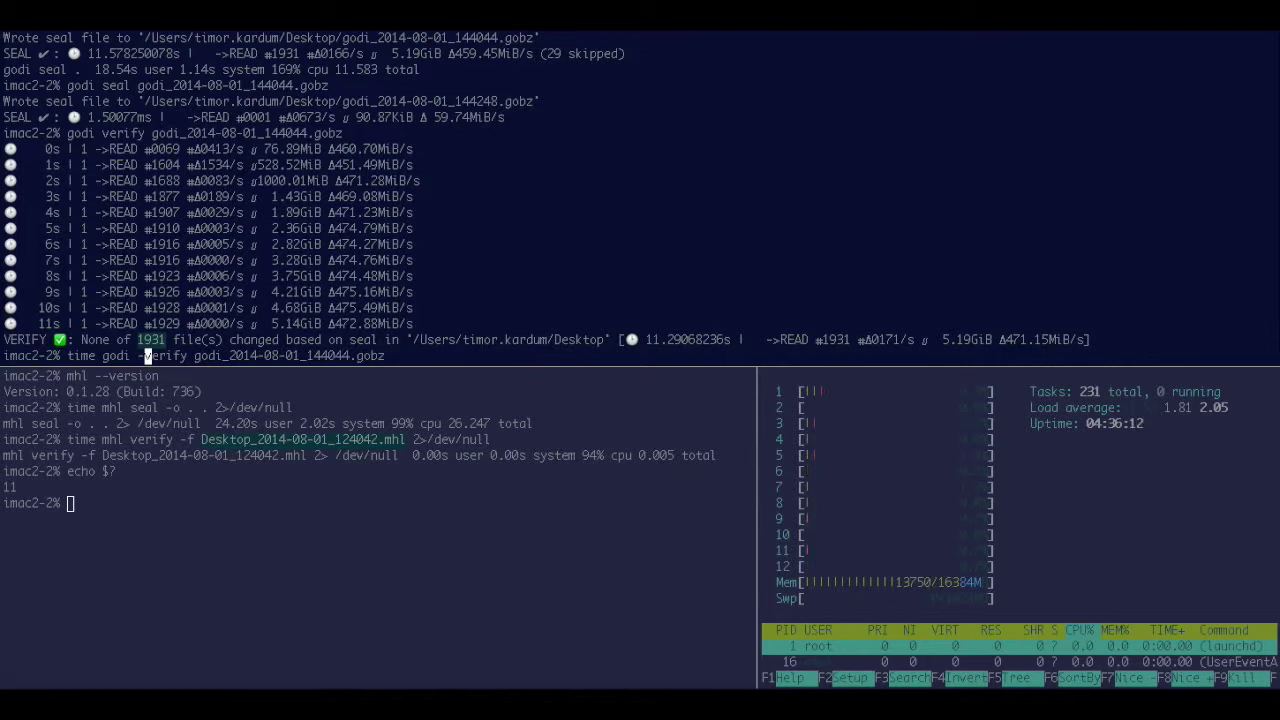
pyautogui.write('spid')
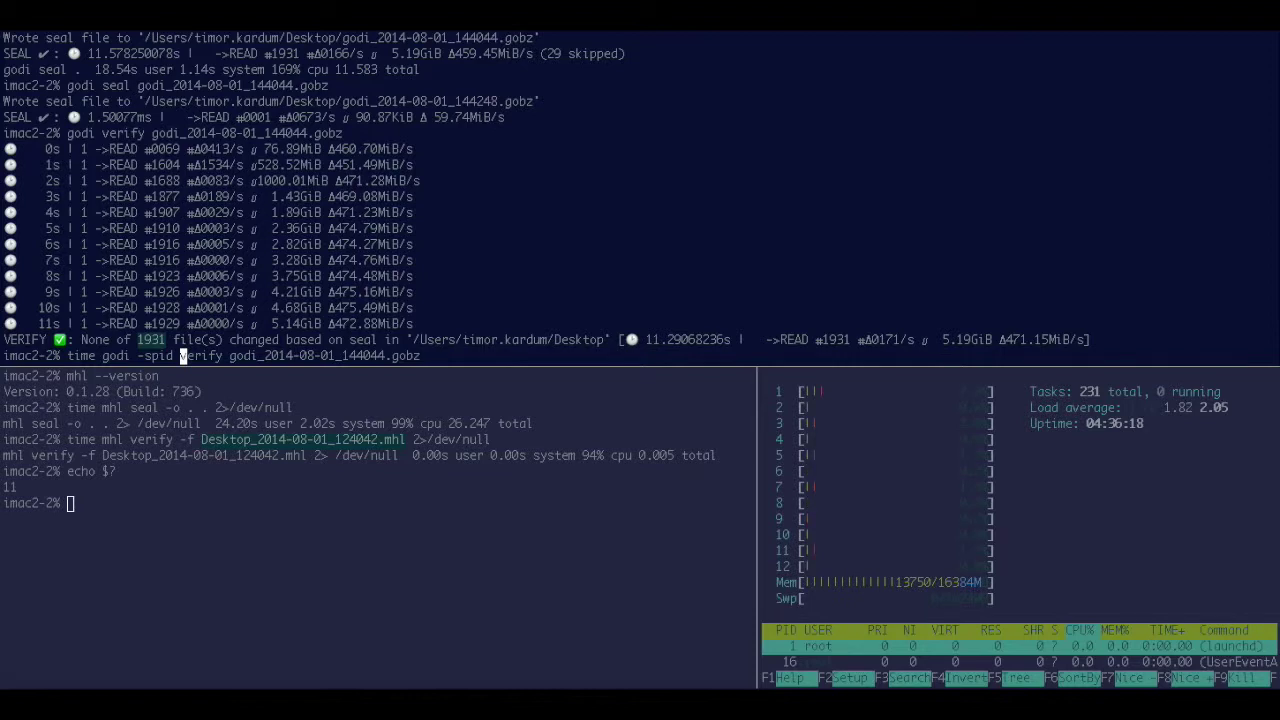
pyautogui.write('8')
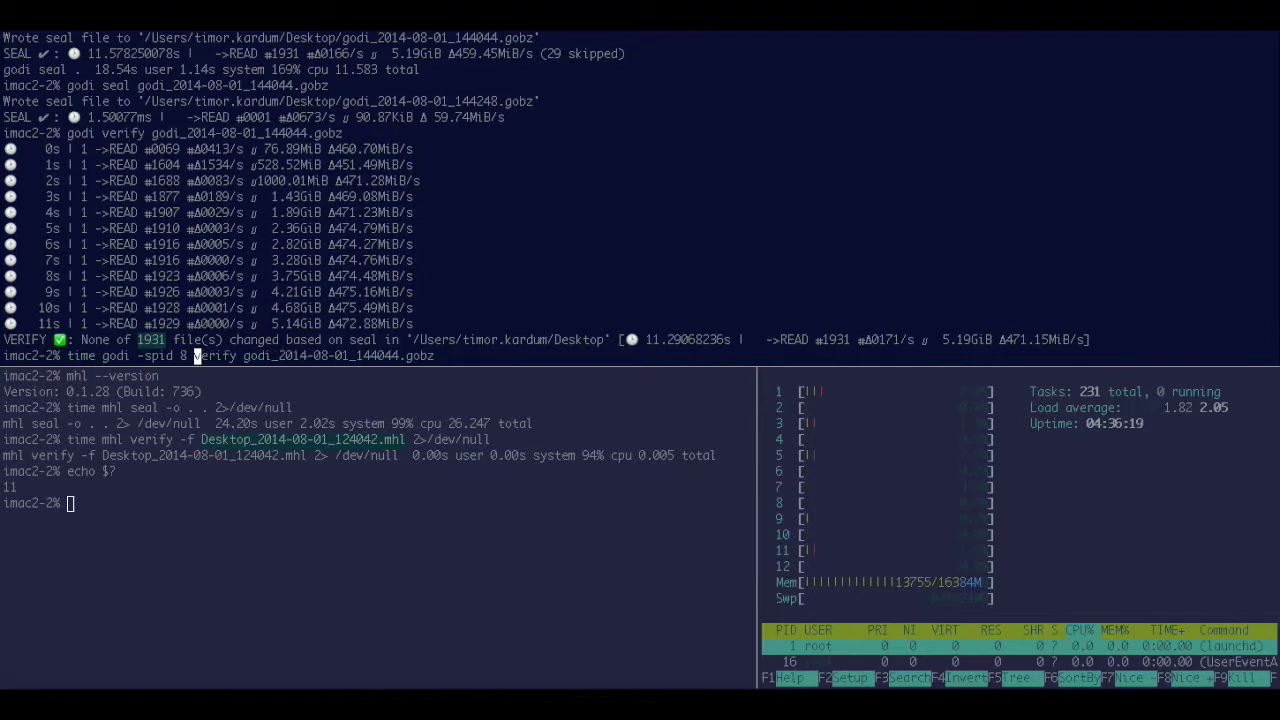
pyautogui.press('Return')
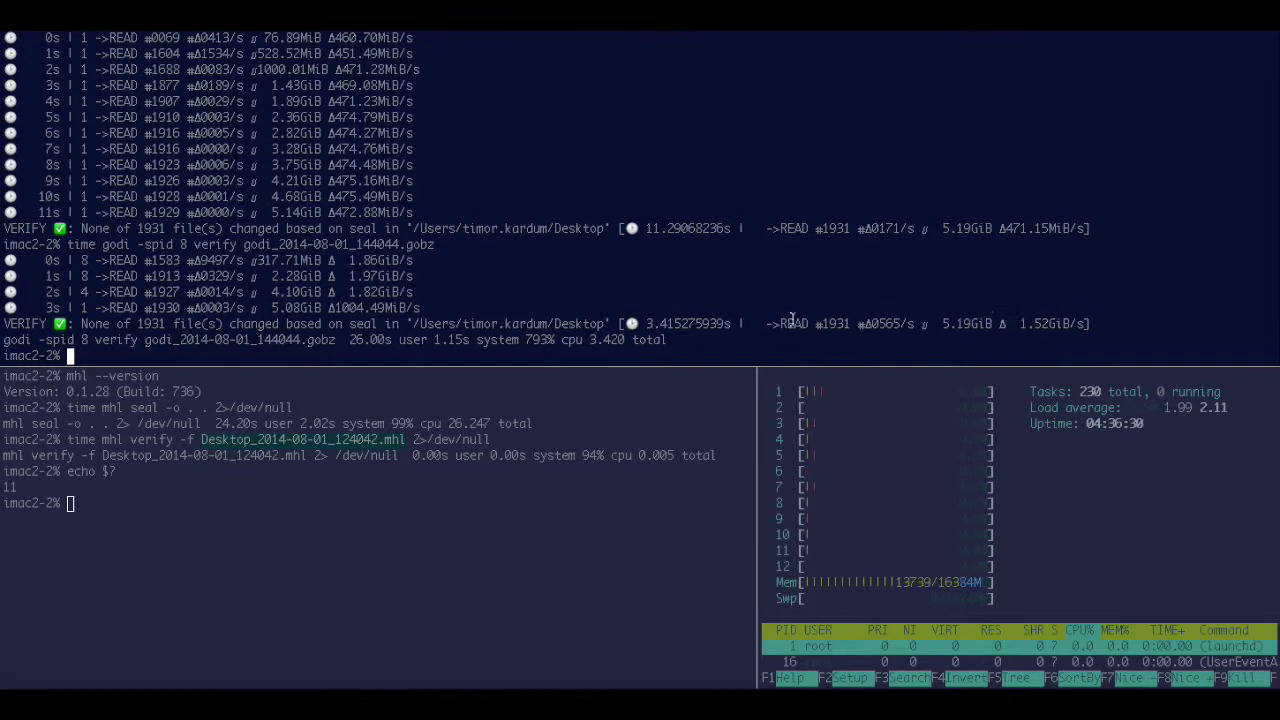
pyautogui.tripleClick(86, 260)
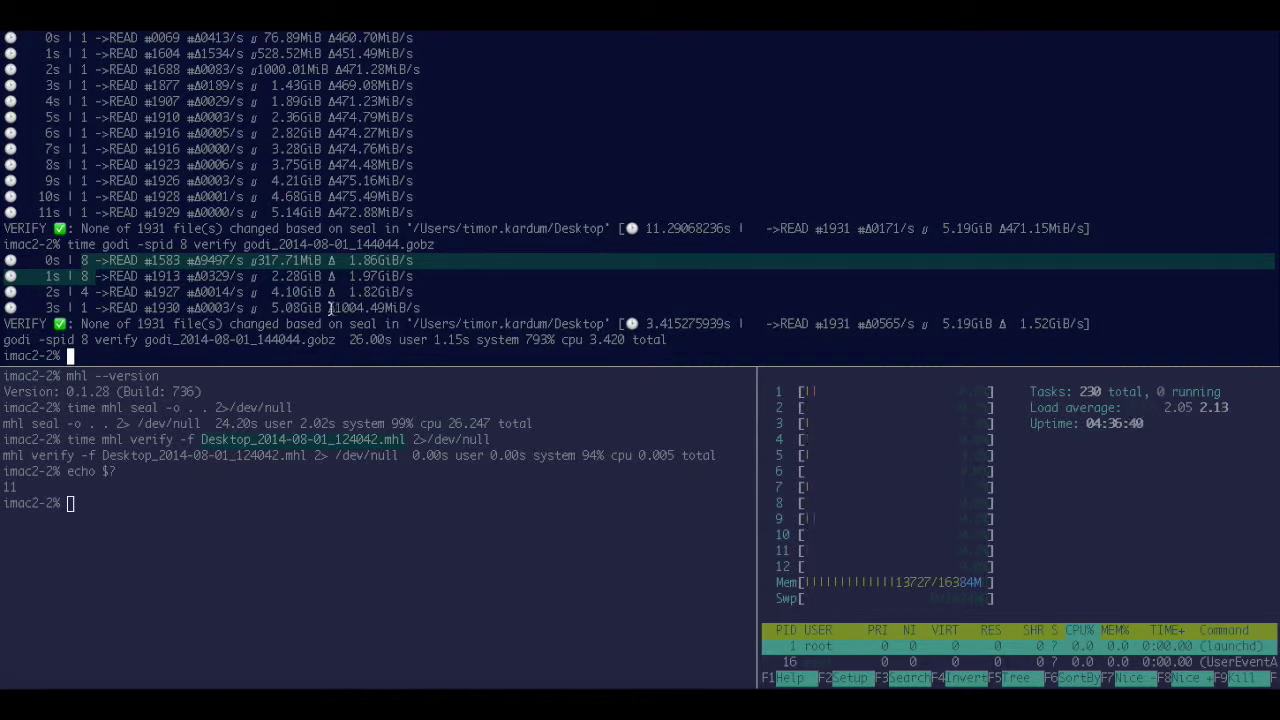
# Highlight the final progress line's read rate, and rerun the timed godi verify command with -spid changed to 12
pyautogui.moveTo(328, 308); pyautogui.dragTo(366, 308)
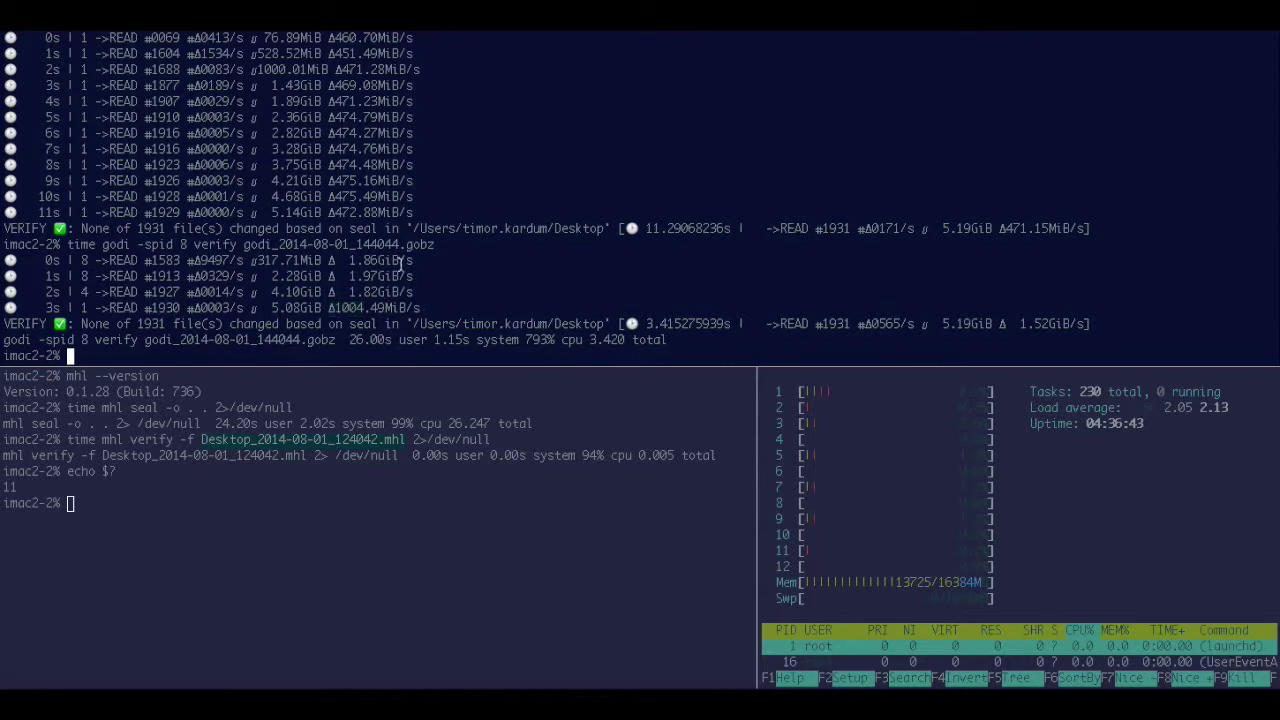
pyautogui.press('Up')
pyautogui.hotkey('ctrl', 'a')
pyautogui.press('Right')
pyautogui.press('Right')
pyautogui.press('Right')
pyautogui.press('Right')
pyautogui.press('Right')
pyautogui.press('Right')
pyautogui.press('Right')
pyautogui.press('Right')
pyautogui.press('Right')
pyautogui.press('Right')
pyautogui.press('Right')
pyautogui.press('Right')
pyautogui.press('Right')
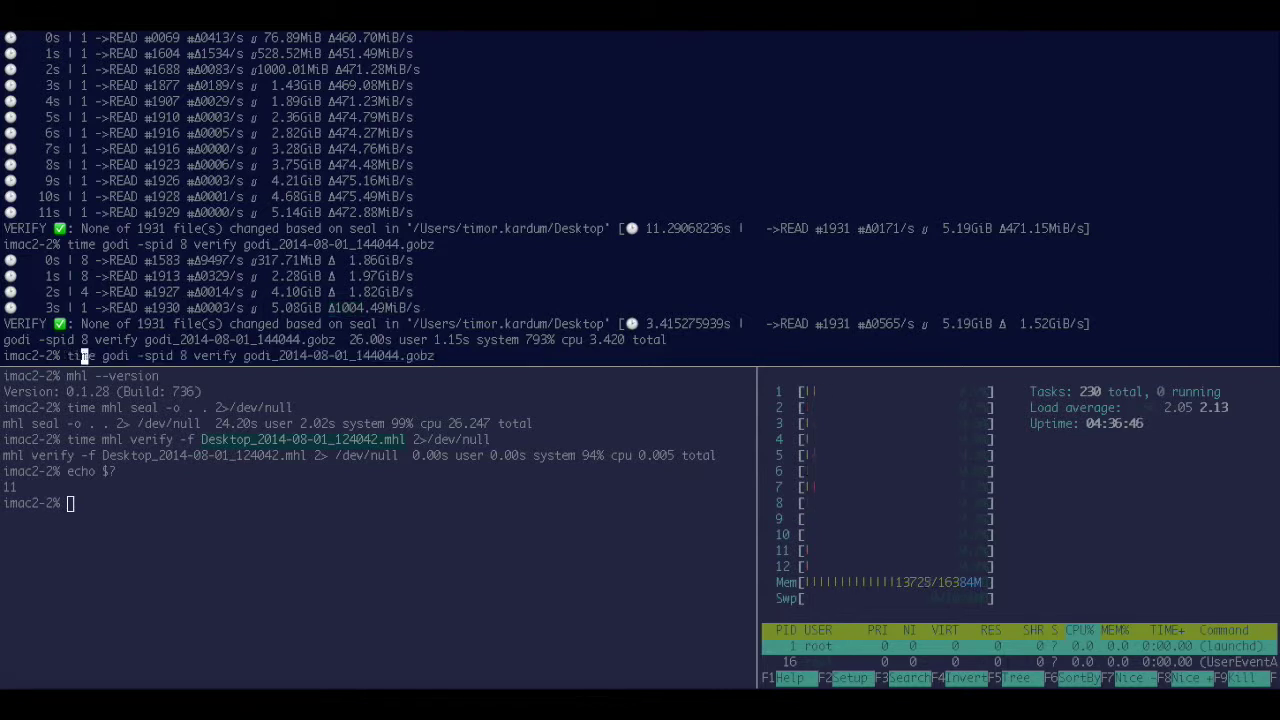
pyautogui.press('Right')
pyautogui.press('Right')
pyautogui.press('Right')
pyautogui.press('Delete')
pyautogui.write('12')
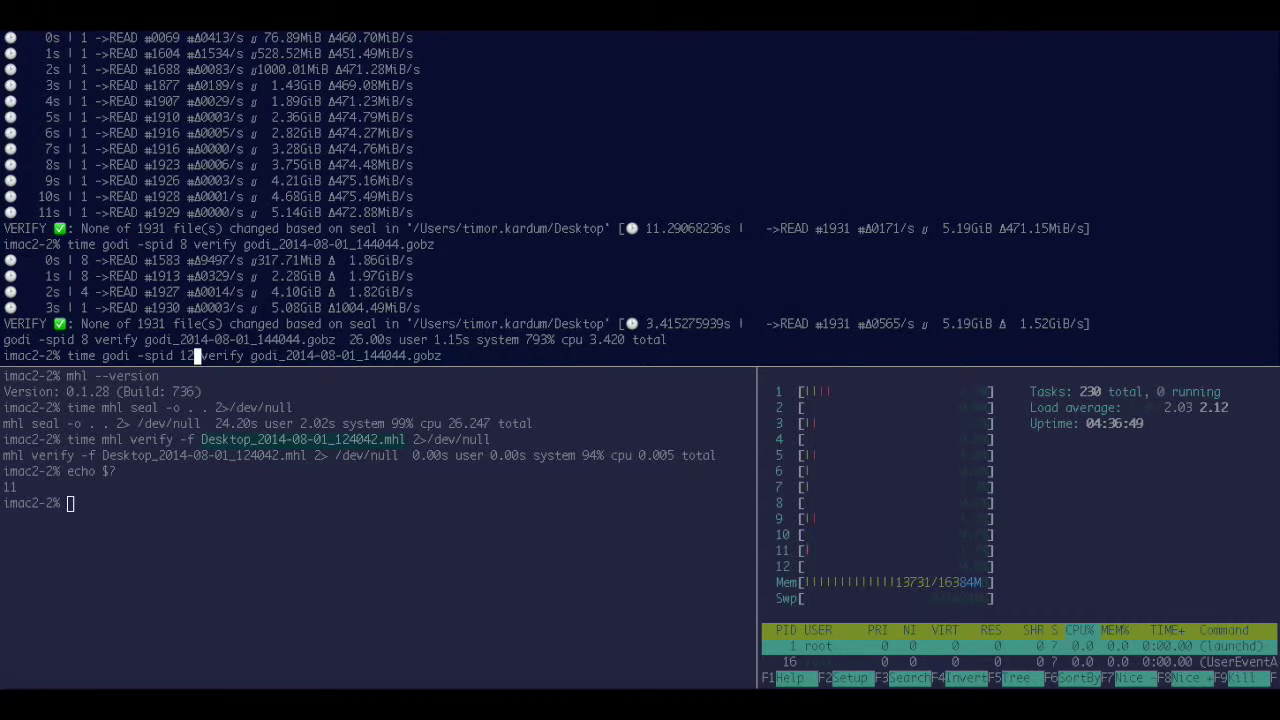
pyautogui.press('Return')
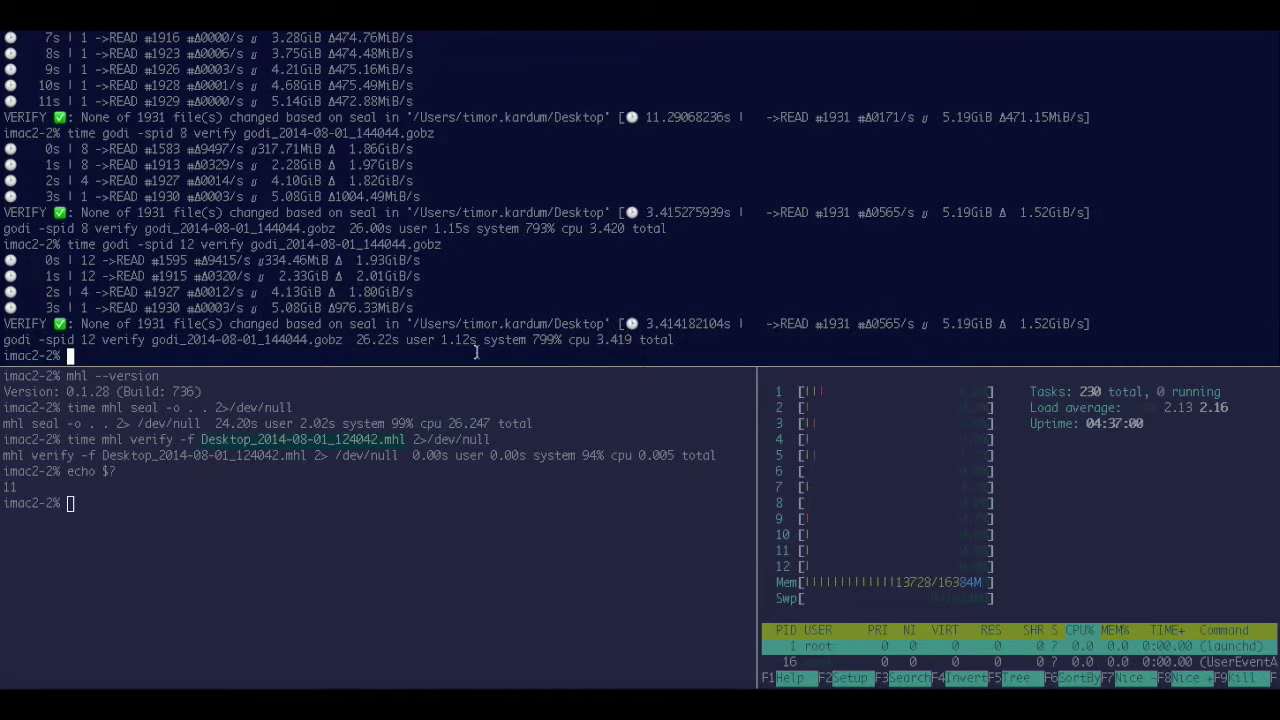
# Highlight the CPU percentage and the overall read rate in the results of the -spid 12 verify run
pyautogui.doubleClick(540, 328)
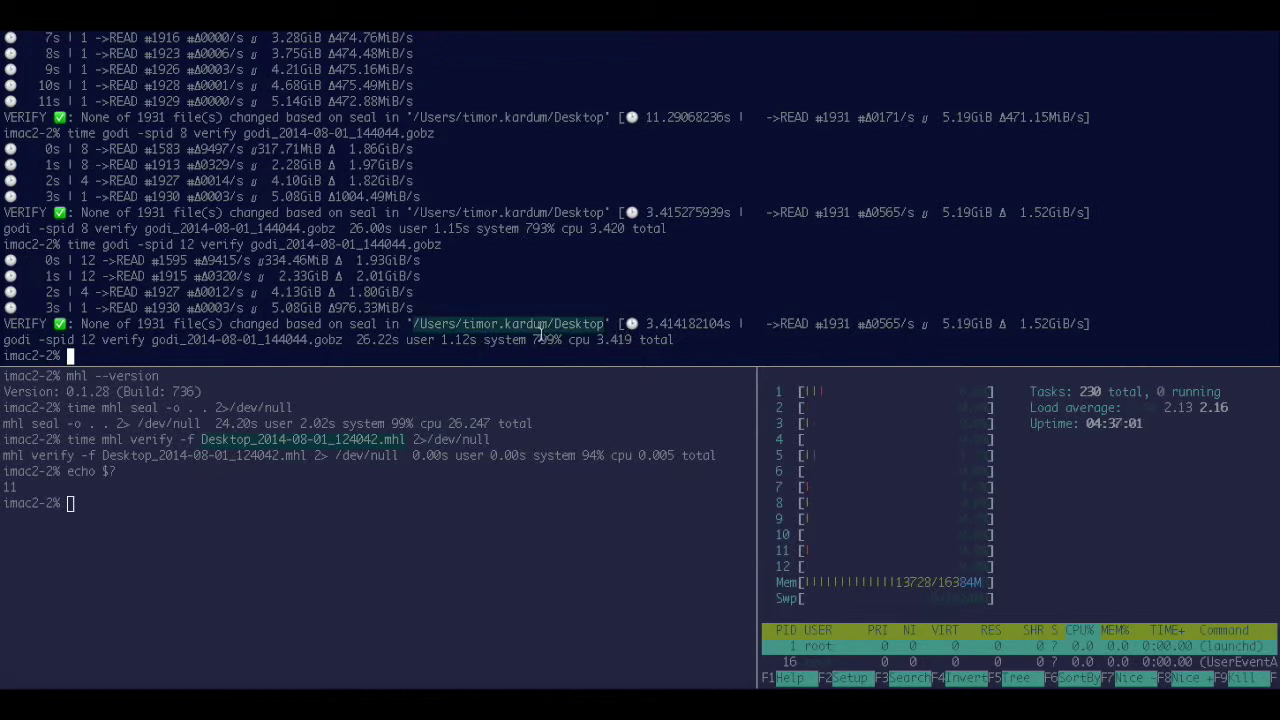
pyautogui.click(541, 339)
pyautogui.doubleClick(540, 339)
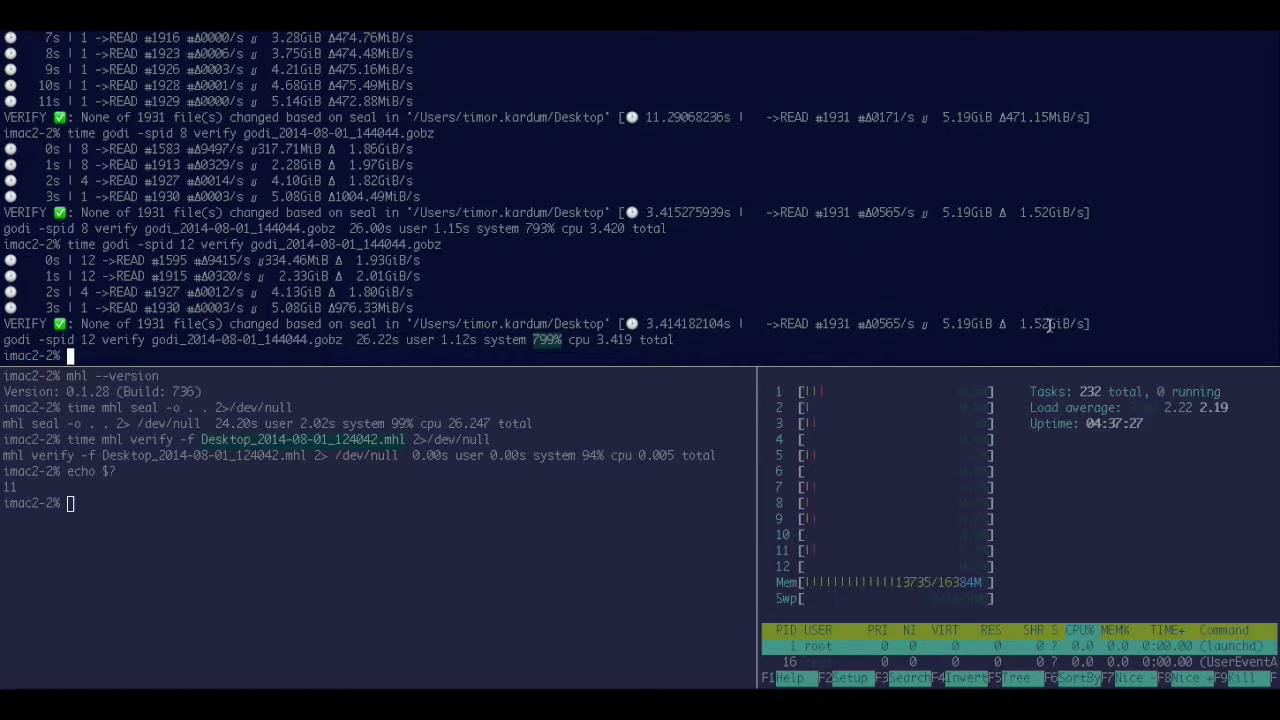
pyautogui.moveTo(1048, 325); pyautogui.dragTo(1023, 325)
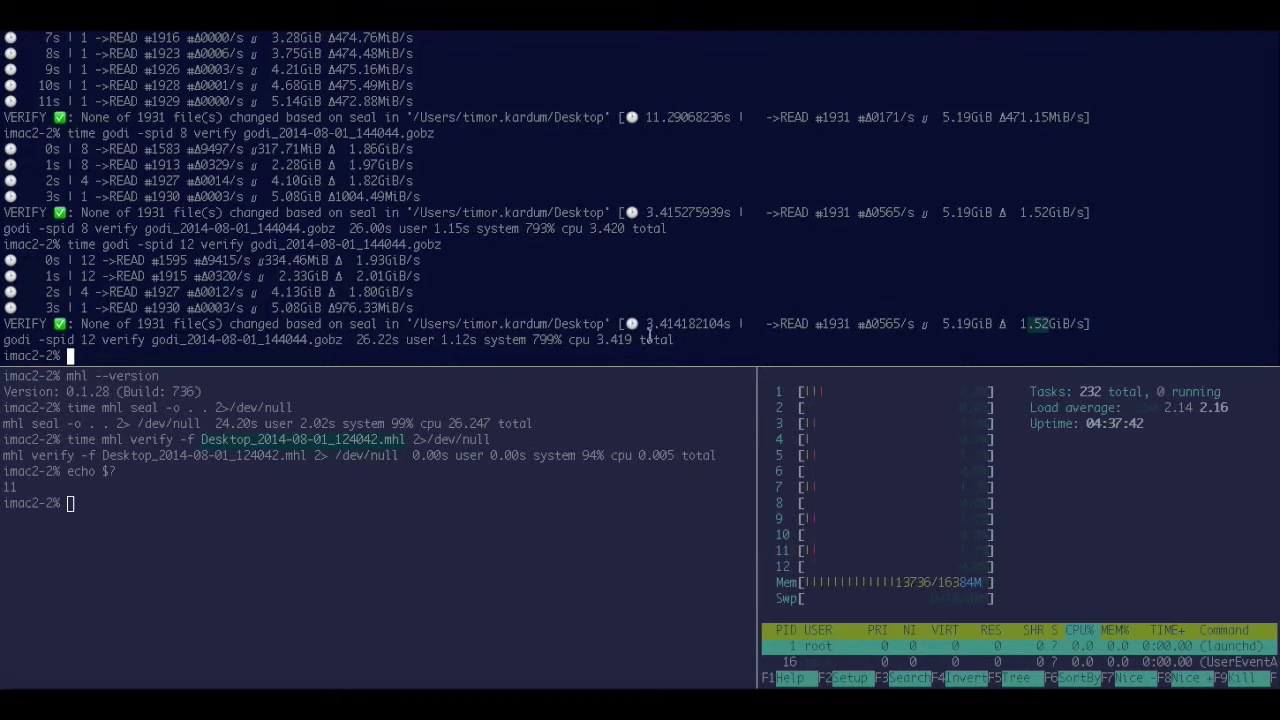
# Highlight the total time of the -spid 12 godi verify run and the total time of the mhl seal run for comparison
pyautogui.moveTo(600, 340); pyautogui.dragTo(634, 340)
pyautogui.click(448, 423)
pyautogui.moveTo(448, 423); pyautogui.dragTo(491, 423)
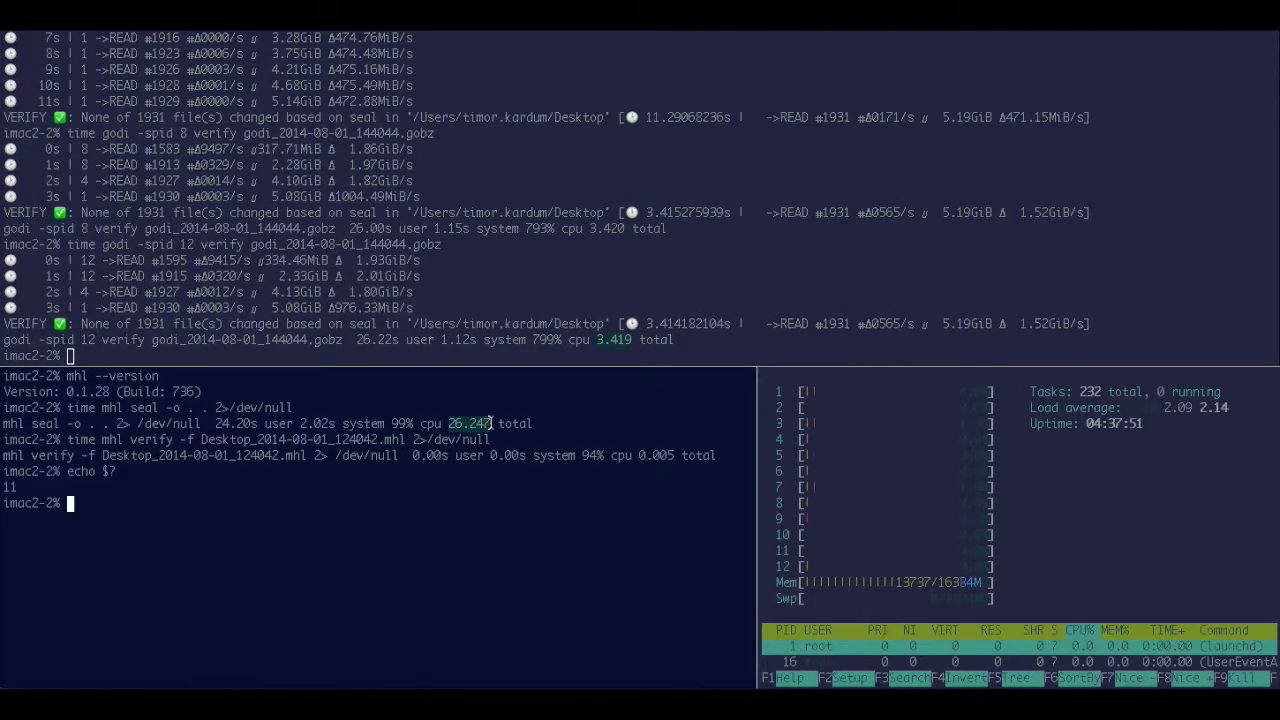